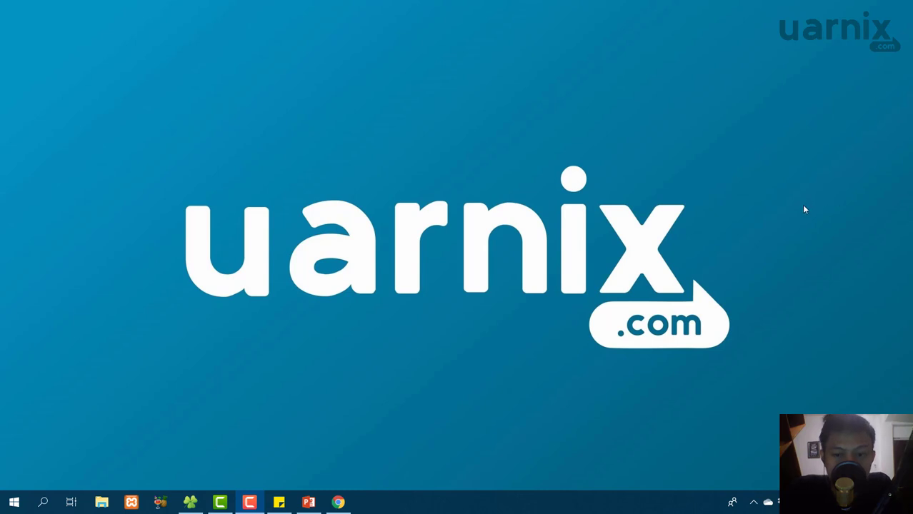
- Restore the 'Mengenal Flora dan Fauna di Dunia' presentation window from the taskbar
click(308, 502)
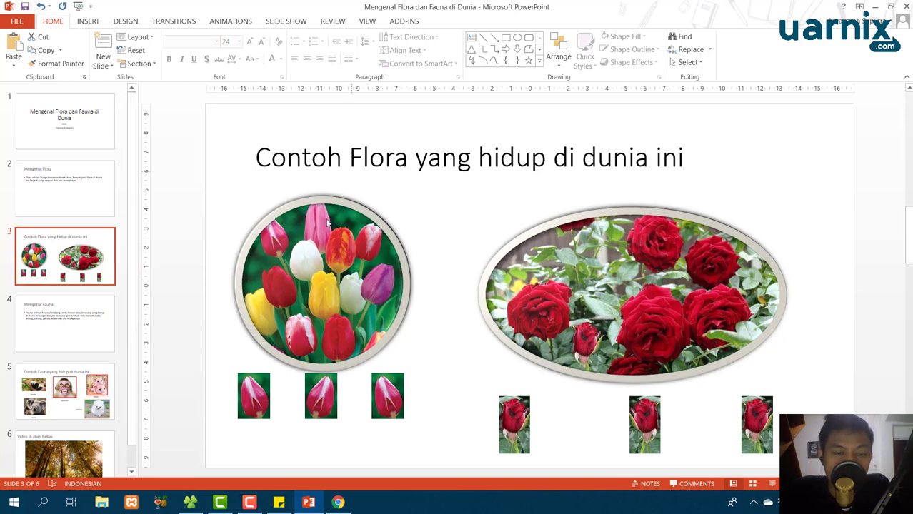
- Select the tulip and rose pictures on slide 3 in turn, then deselect them
click(308, 297)
click(717, 335)
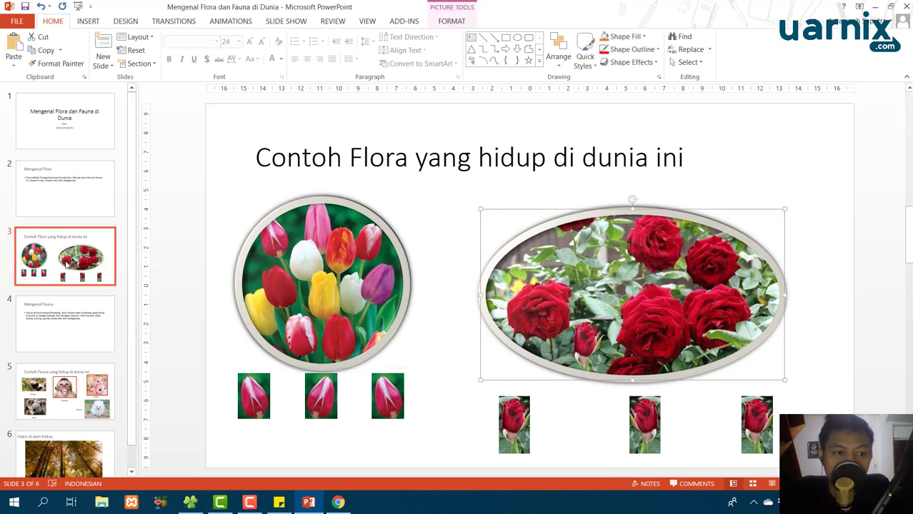
click(223, 252)
click(293, 261)
click(557, 303)
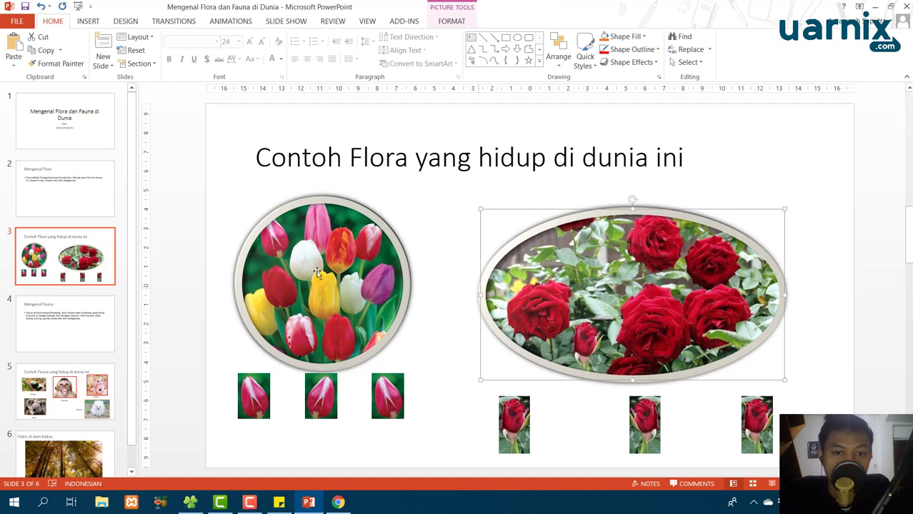
click(317, 266)
click(100, 279)
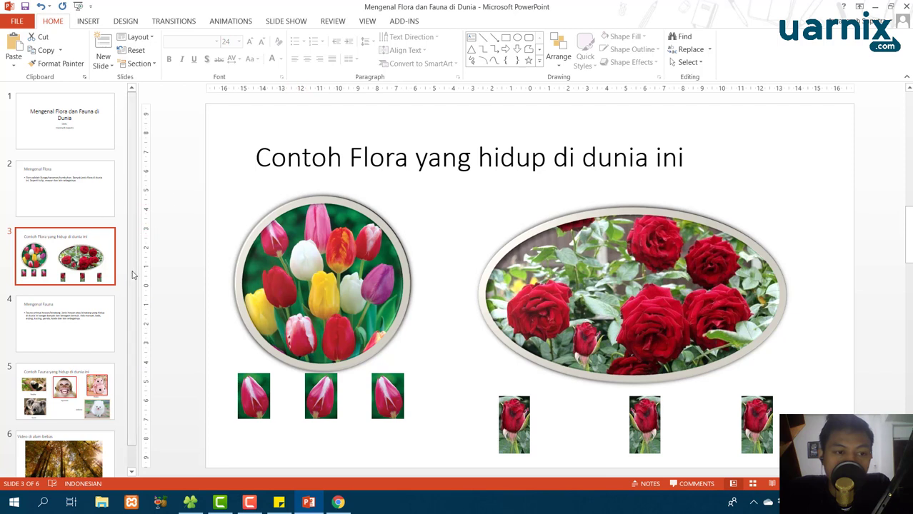
- Show the New Slide layout gallery for a slide after the flora examples
scroll(122, 322, down, 1)
scroll(114, 343, up, 1)
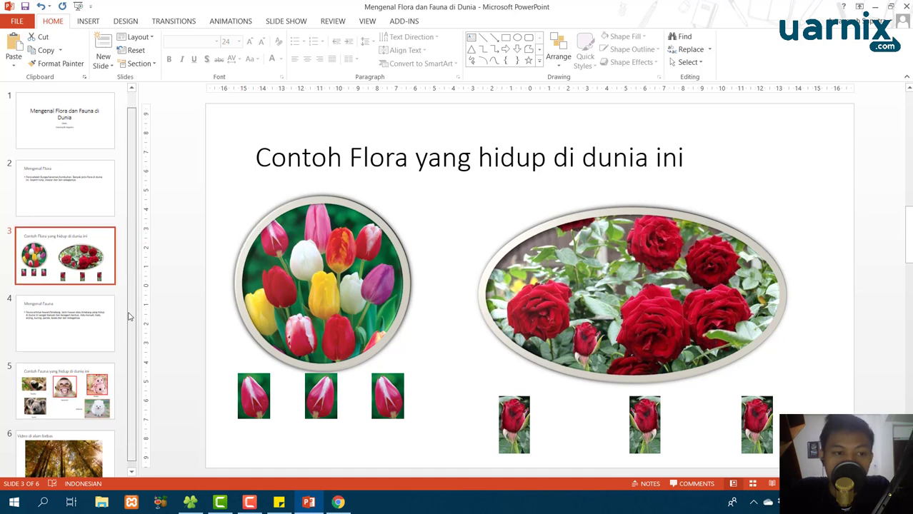
scroll(128, 300, down, 1)
scroll(132, 200, up, 1)
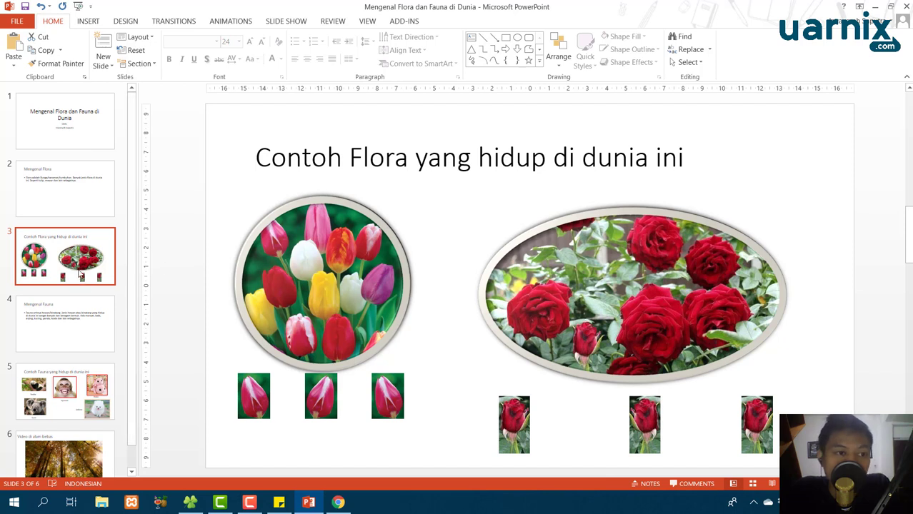
click(107, 68)
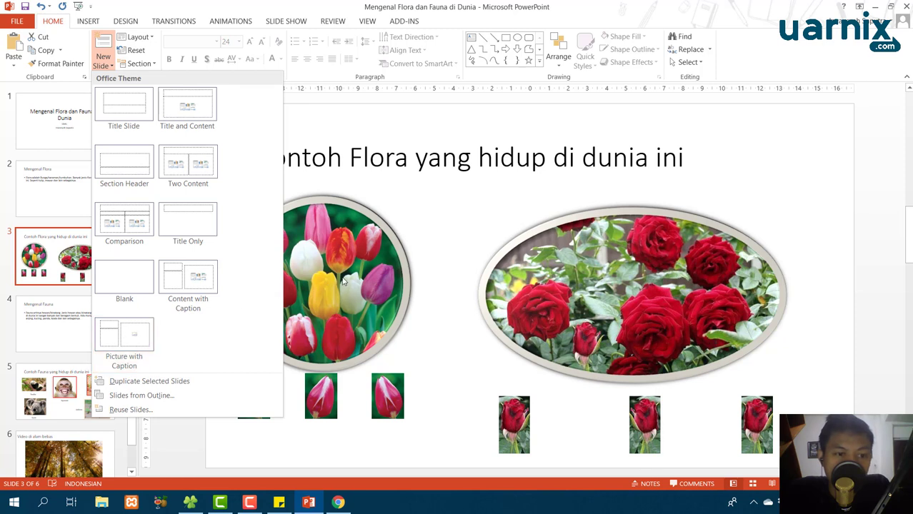
- Add a Content with Caption slide 4 titled 'Apa itu tulip?'
click(138, 341)
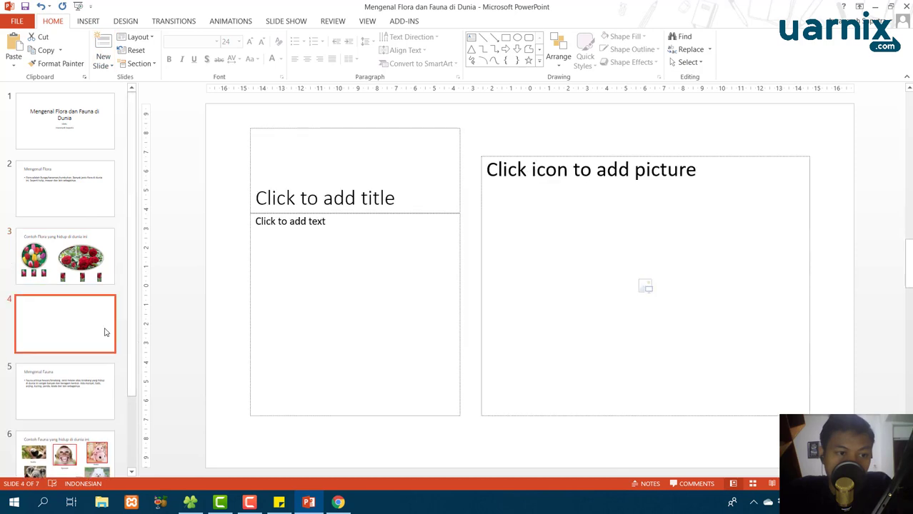
key(Delete)
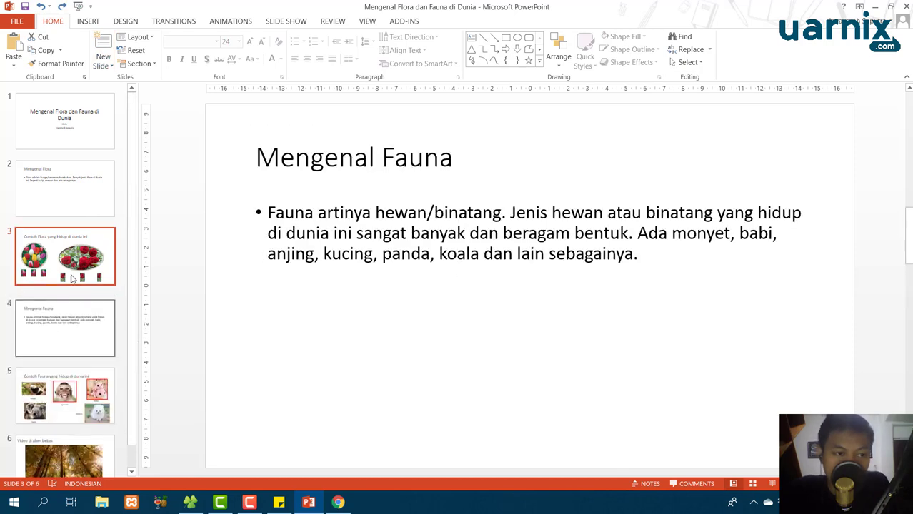
click(104, 61)
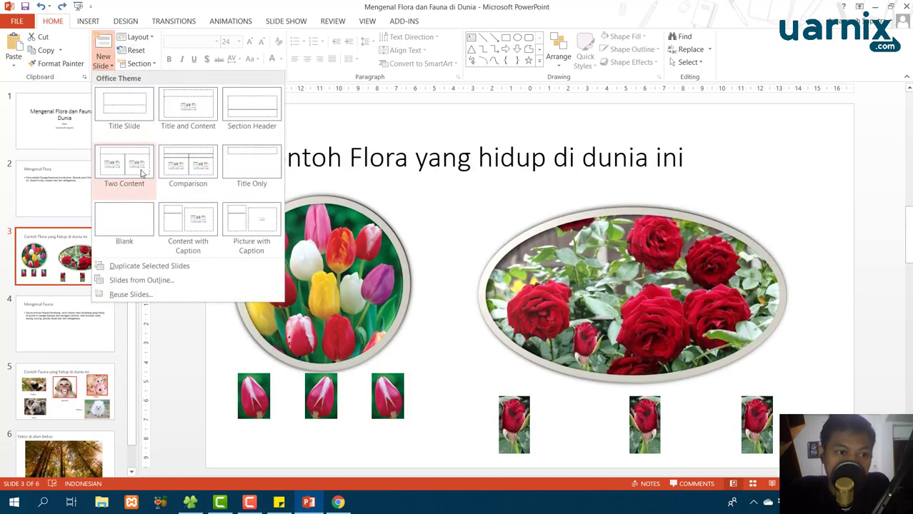
click(200, 217)
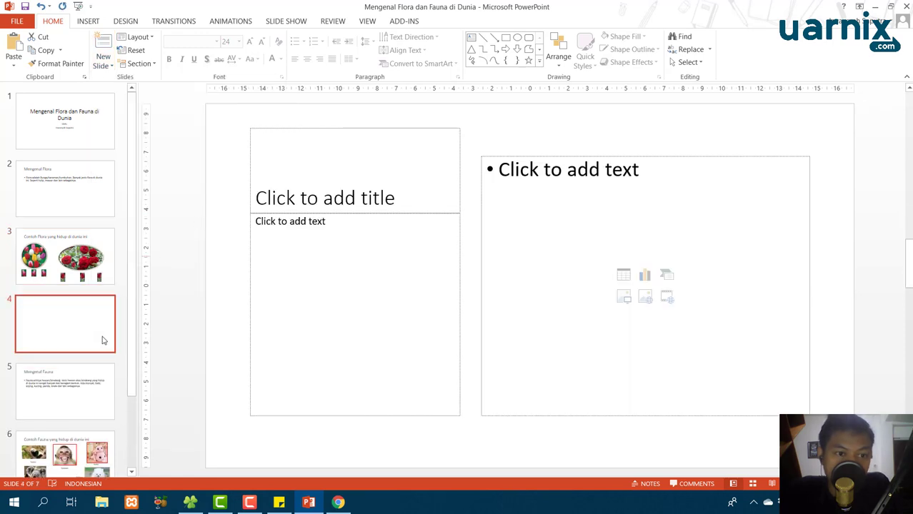
click(396, 185)
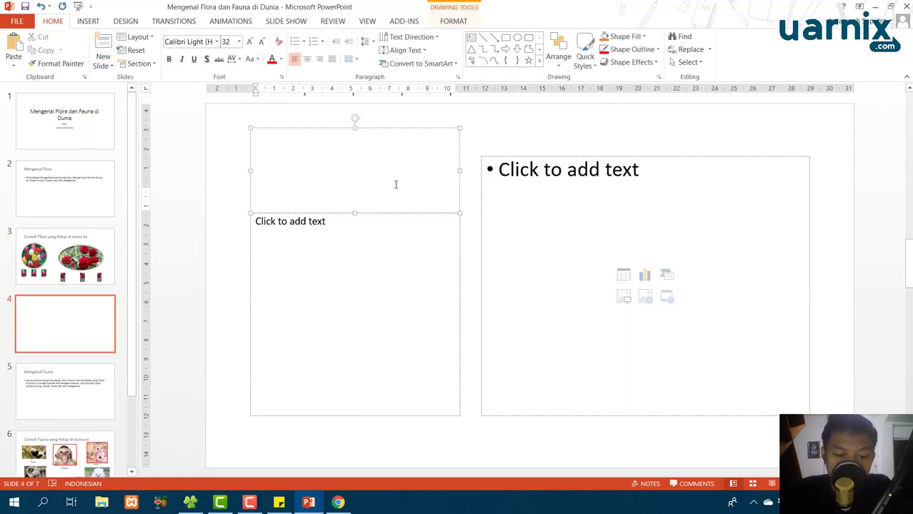
text(Apa itu tulip)
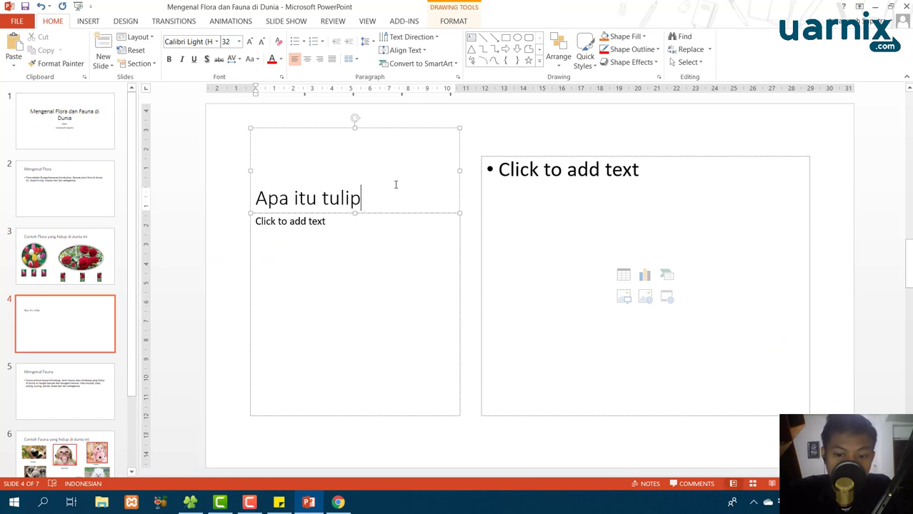
text(?)
click(430, 259)
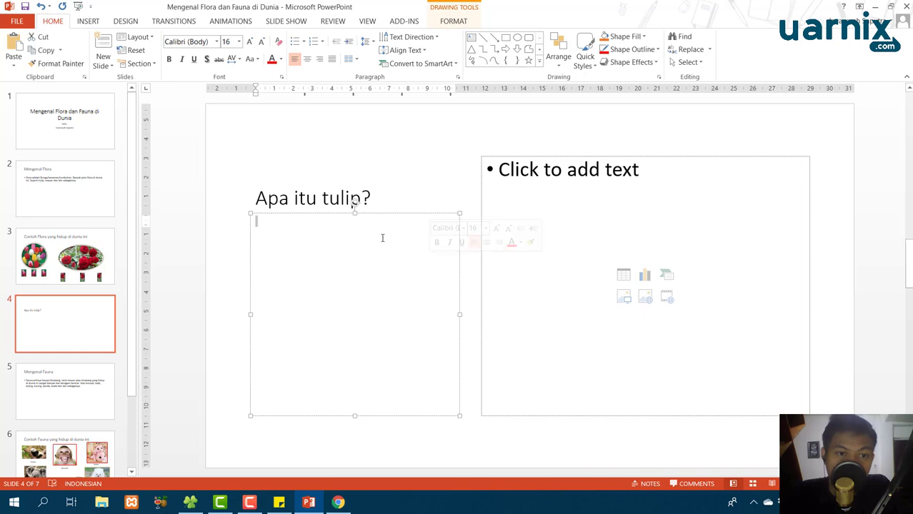
- Copy the first paragraph of the Wikipedia Tulip article in Chrome
click(338, 502)
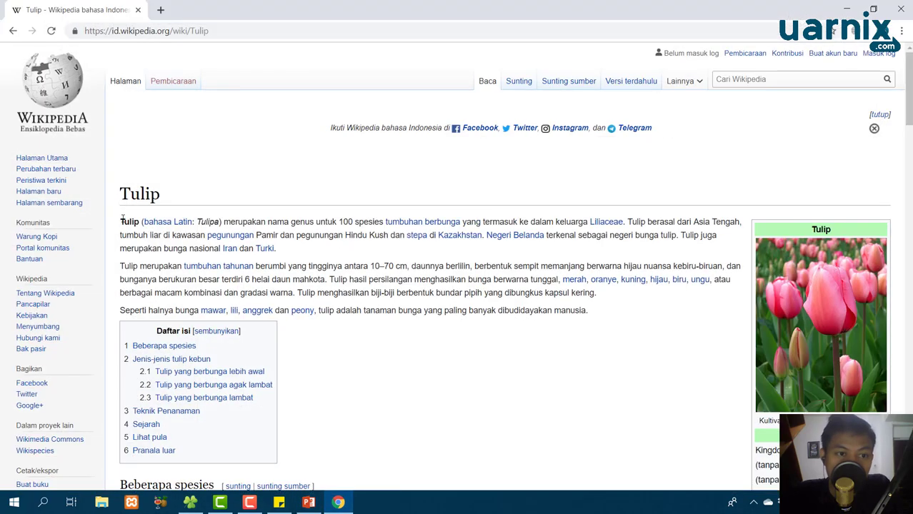
drag(122, 220, 300, 255)
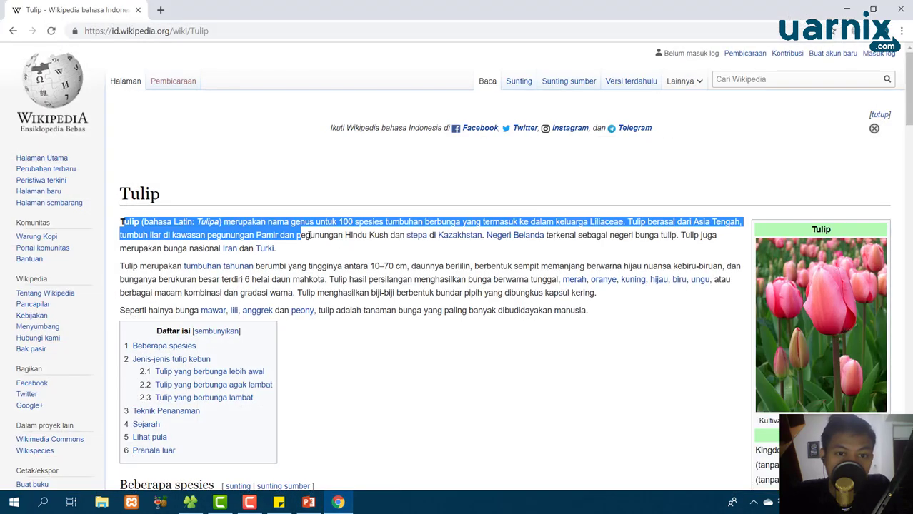
right_click(311, 236)
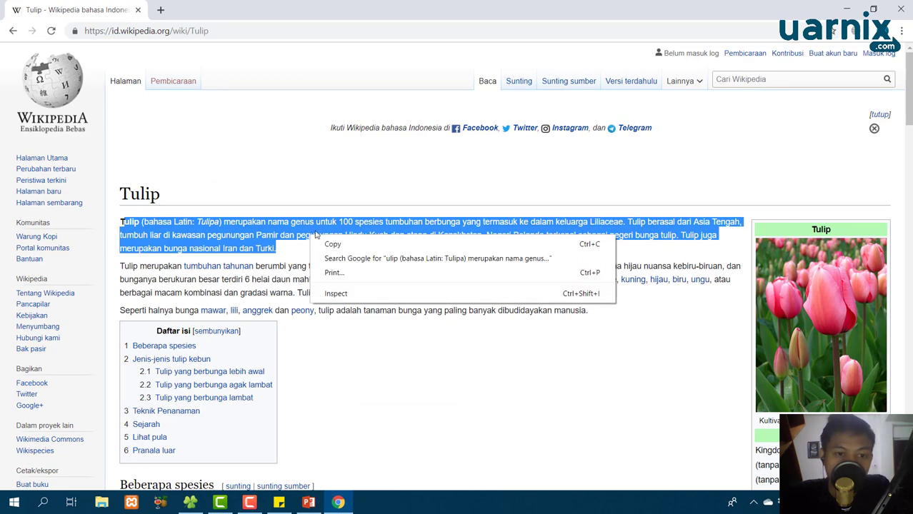
click(333, 241)
- Paste the tulip paragraph into slide 4's caption using the destination theme formatting
click(310, 503)
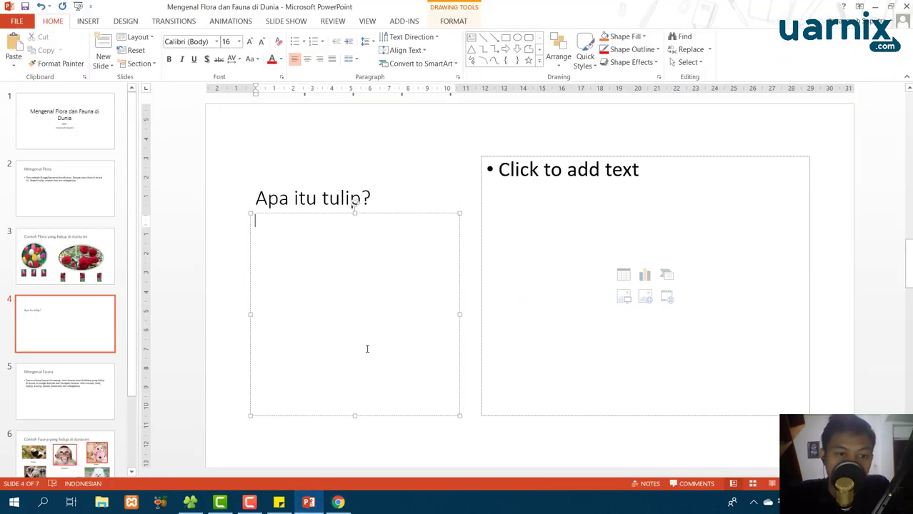
right_click(315, 252)
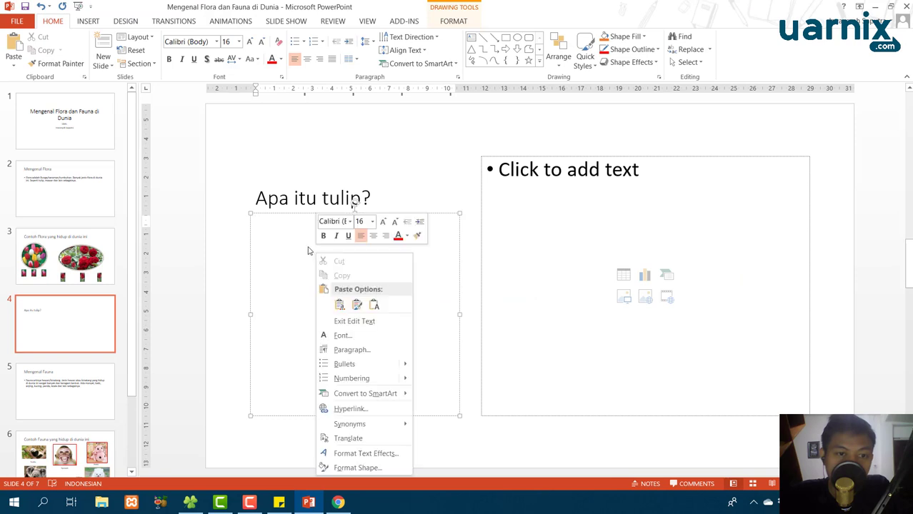
click(376, 307)
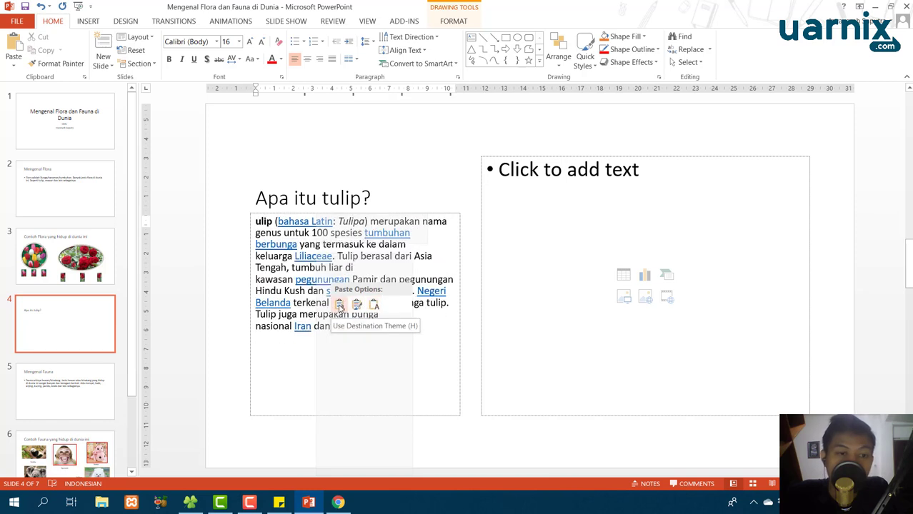
click(340, 307)
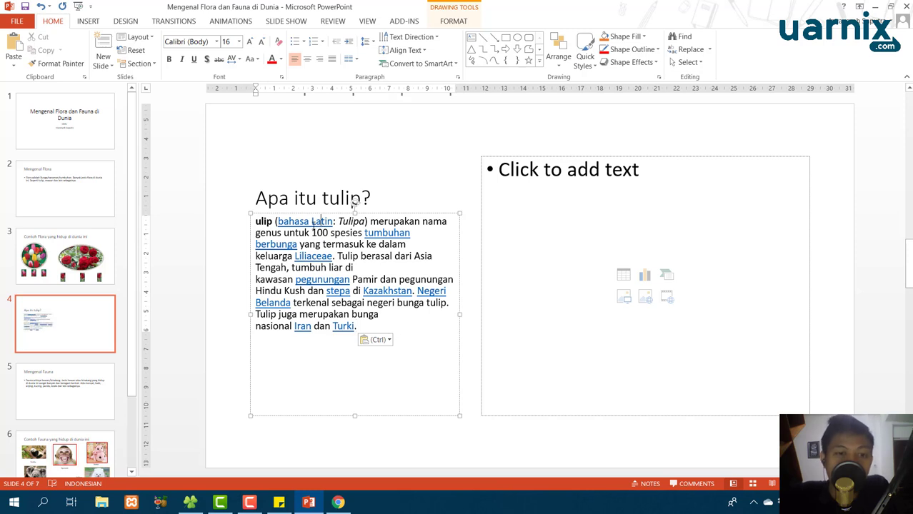
key(ctrl)
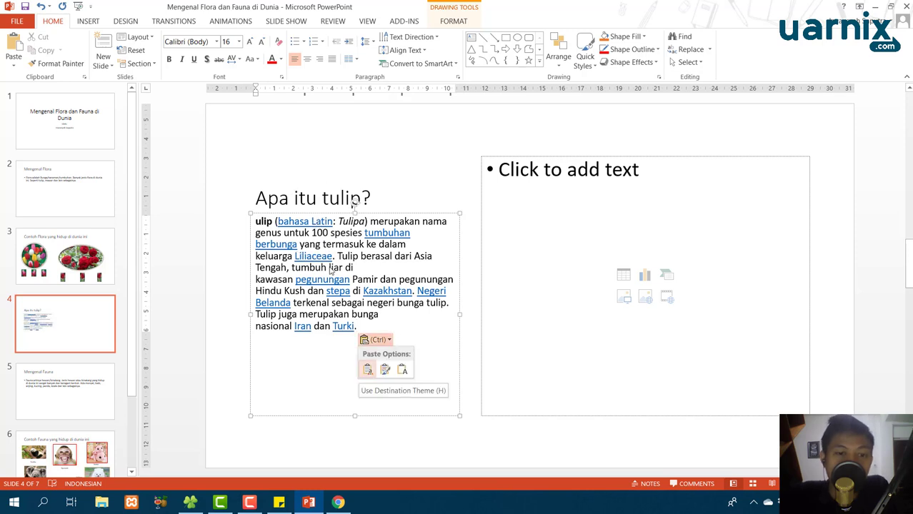
key(Escape)
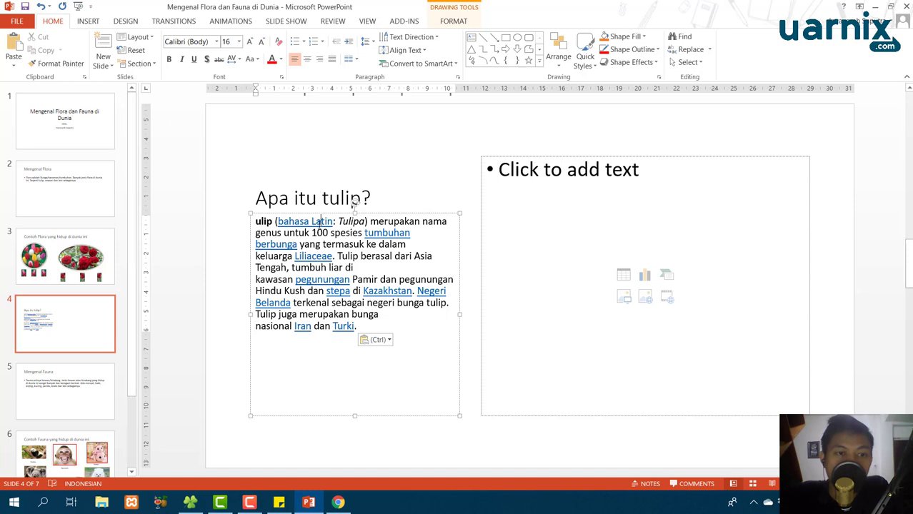
- Leave the pasted text unchanged and return to slide 3 with the flower pictures
right_click(322, 223)
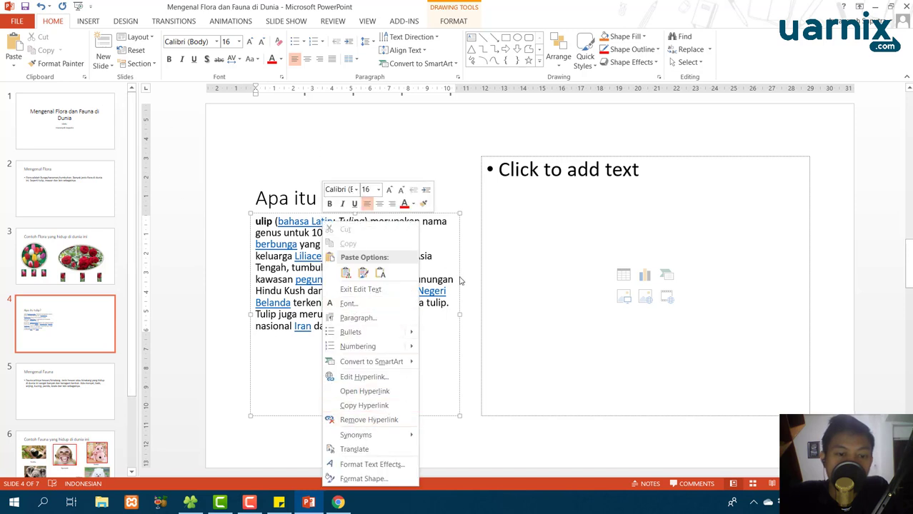
click(400, 232)
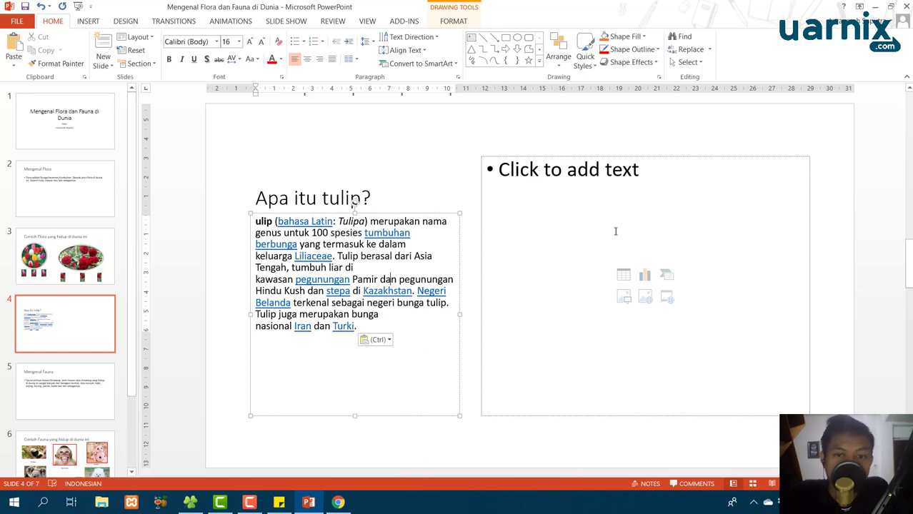
click(493, 194)
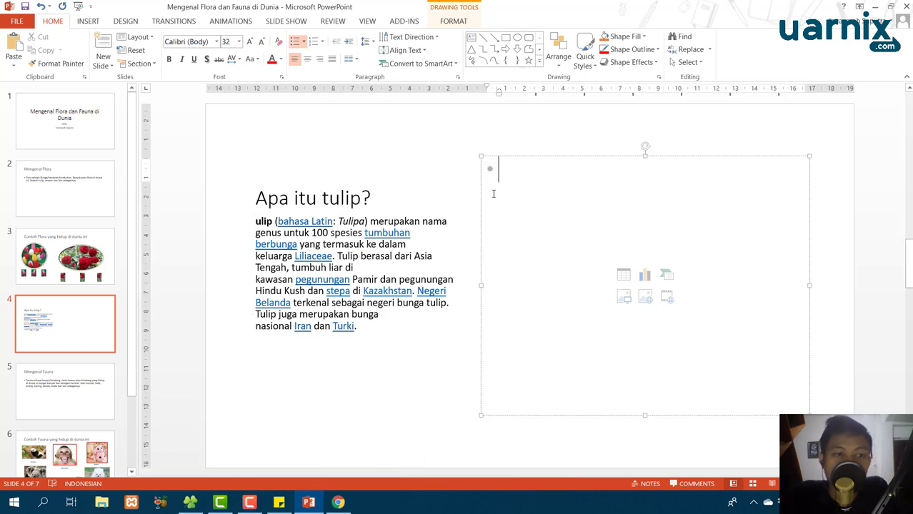
click(97, 268)
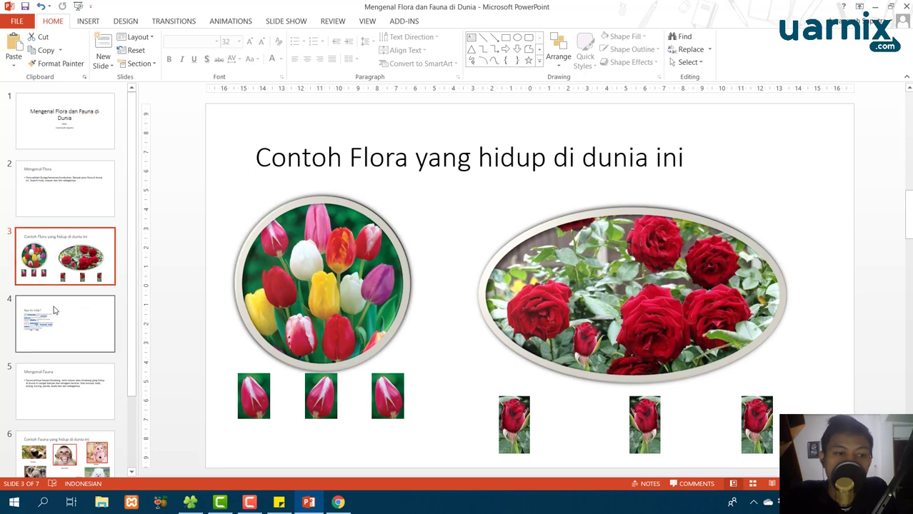
- Copy the circular tulip picture from slide 3 into slide 4's right content area
click(377, 276)
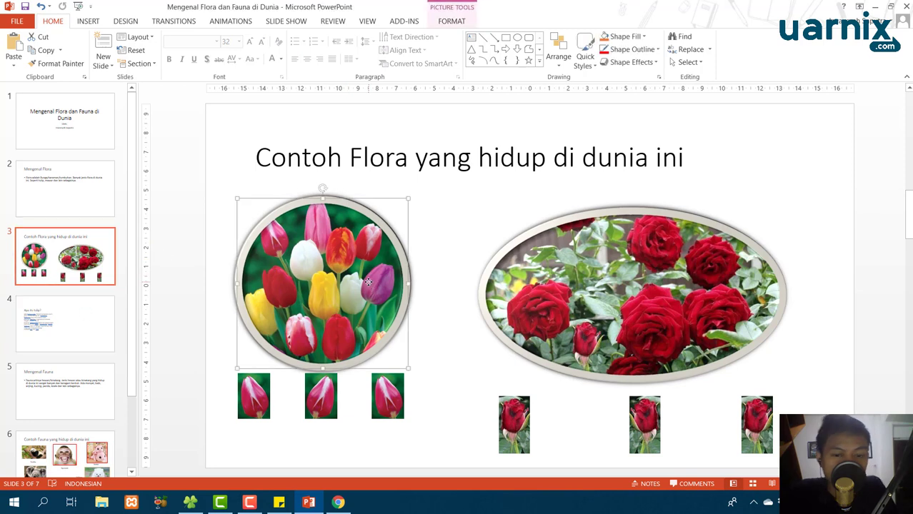
right_click(368, 282)
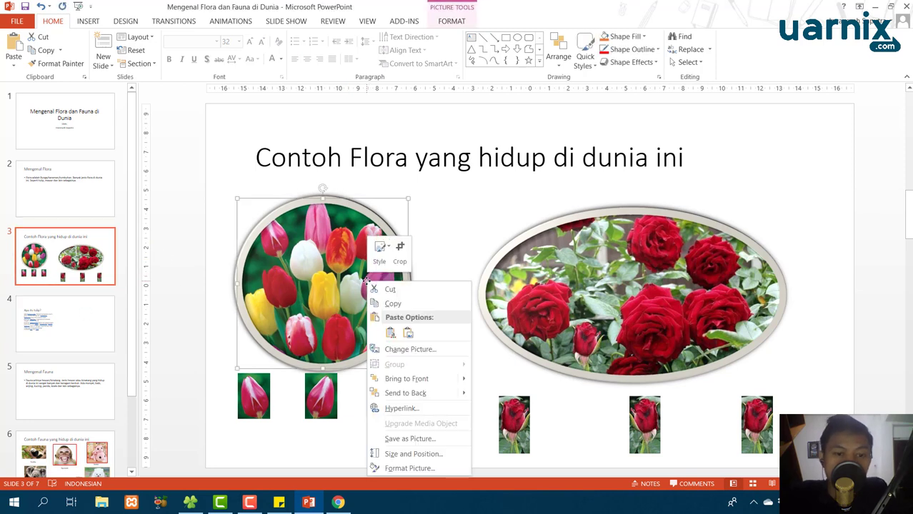
click(391, 302)
click(57, 309)
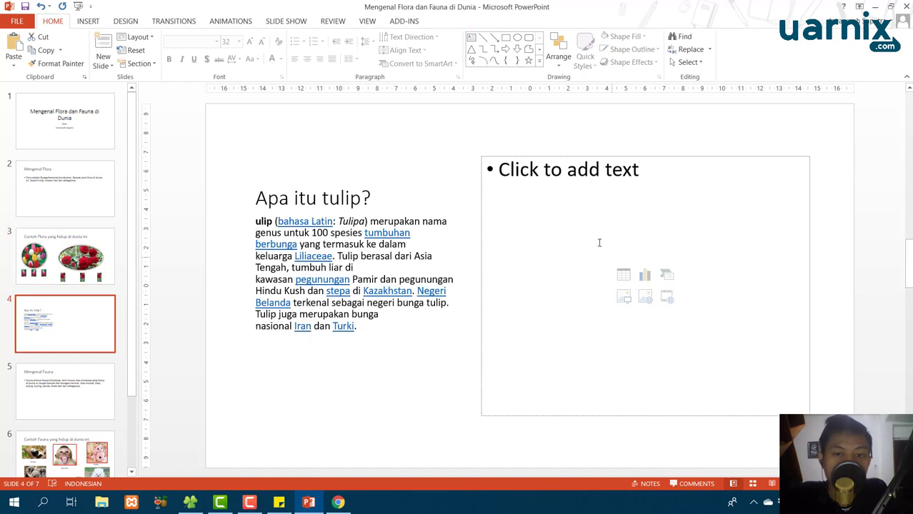
right_click(599, 241)
click(640, 294)
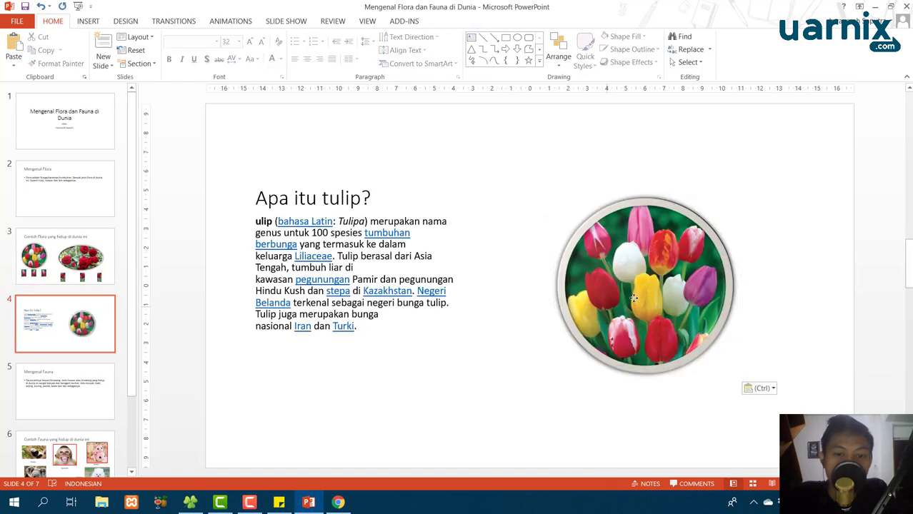
- Enlarge the tulip photo and position it beside the caption text
mouse_move(548, 190)
mouse_down()
mouse_move(606, 248)
mouse_move(513, 174)
mouse_up()
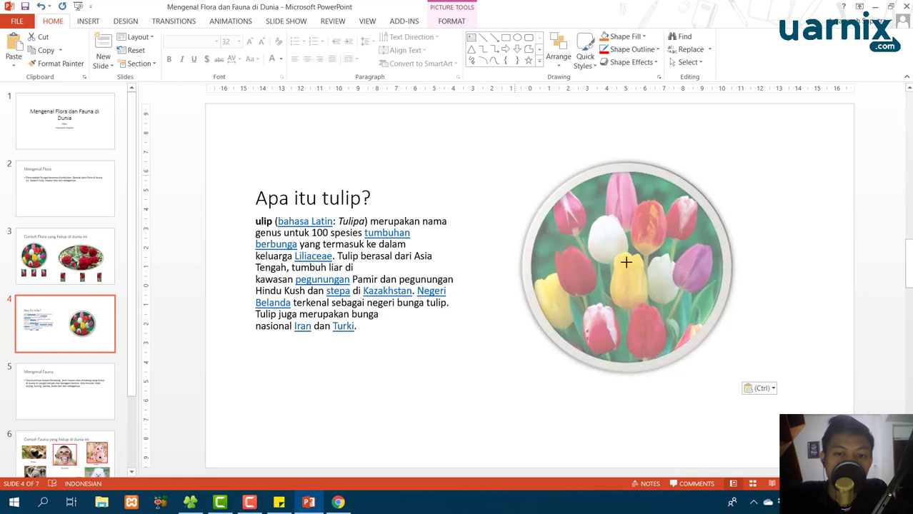
drag(513, 174, 536, 177)
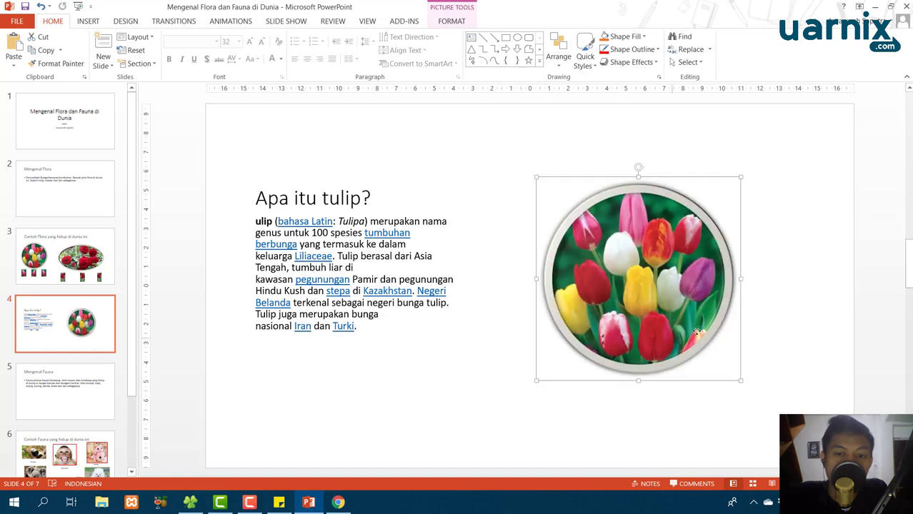
drag(672, 338, 681, 341)
key(Tab)
click(509, 397)
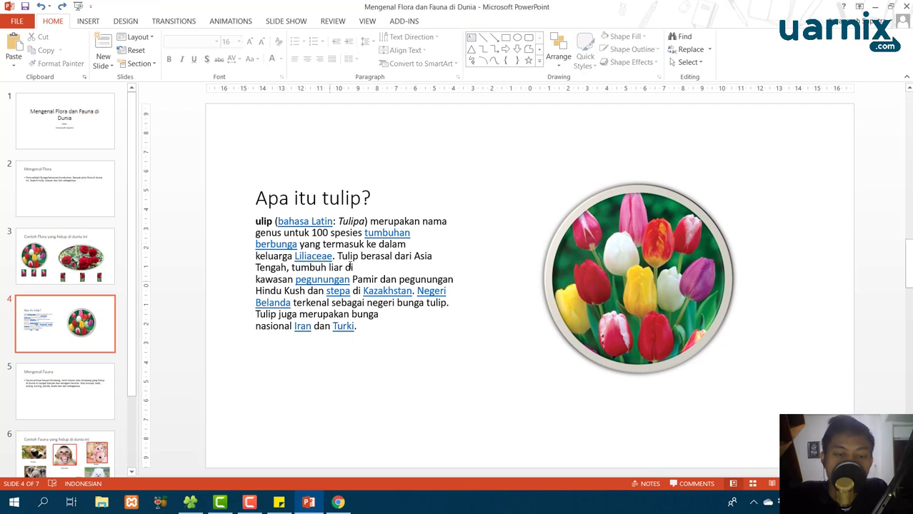
- Duplicate the 'Apa itu tulip?' slide with Ctrl+D and select the photo on the copy
click(605, 292)
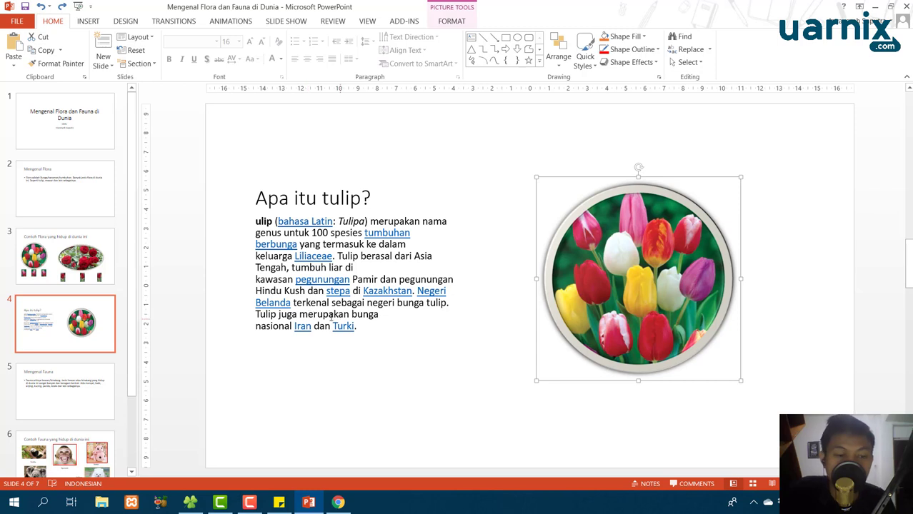
click(38, 322)
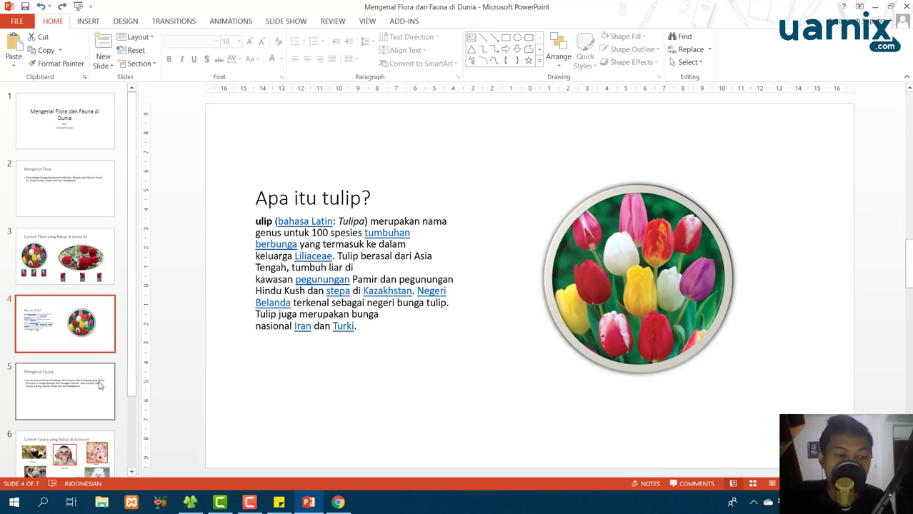
scroll(71, 343, down, 2)
scroll(79, 272, down, 3)
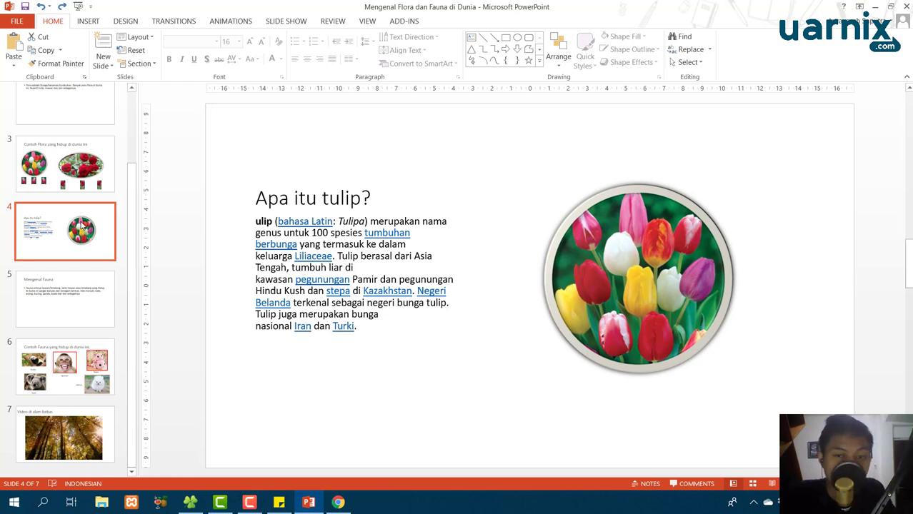
key(ctrl+d)
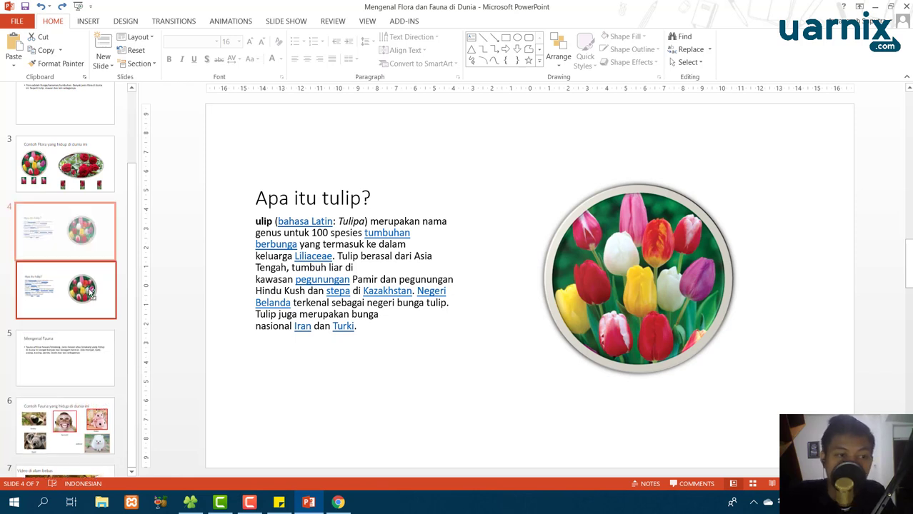
right_click(593, 298)
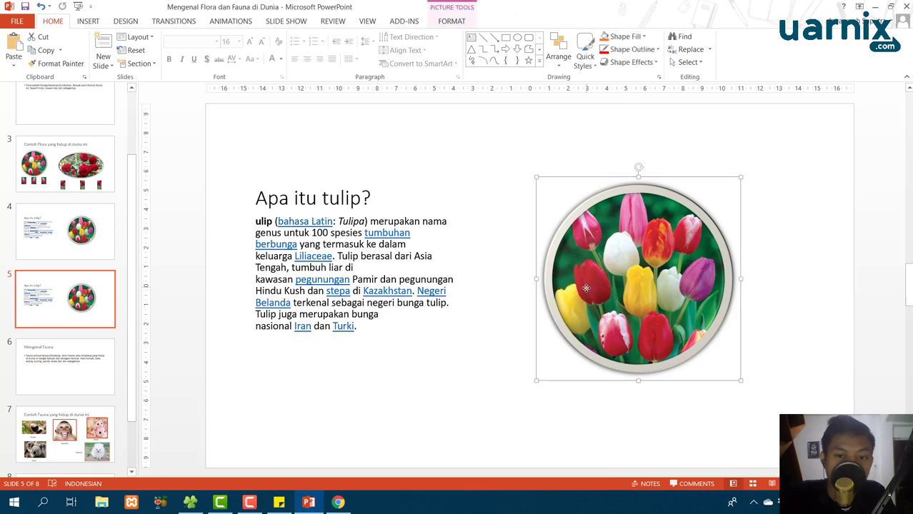
click(597, 271)
right_click(597, 270)
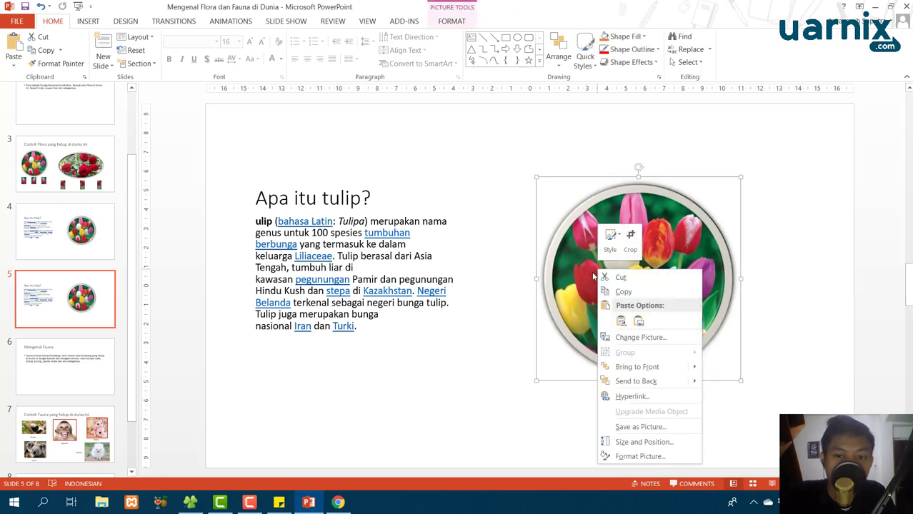
- Replace the tulip photo with the mawar picture from a file
click(662, 338)
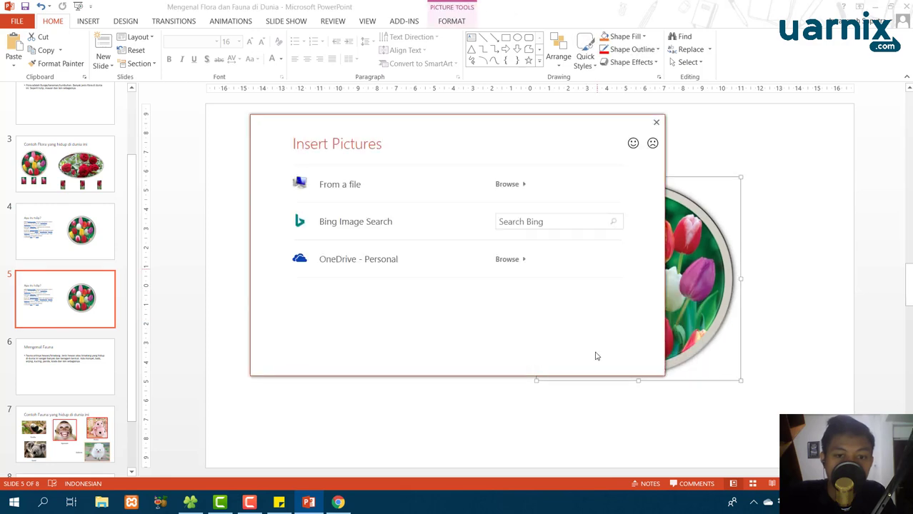
click(385, 187)
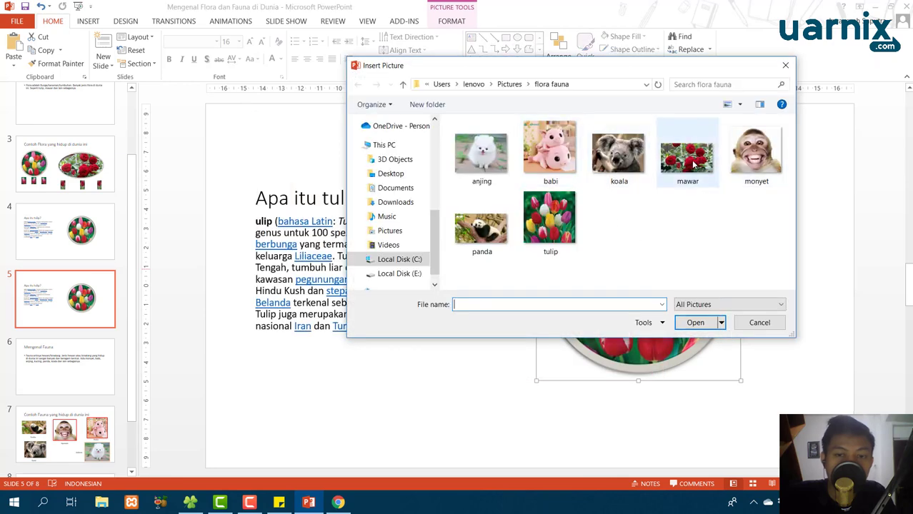
double_click(695, 164)
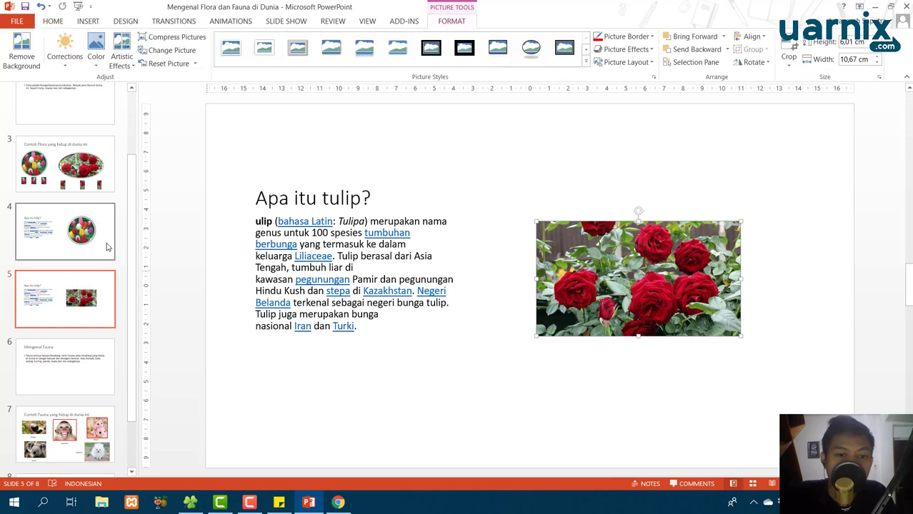
- Change the title word 'tulip' to 'mawar', making it 'Apa itu mawar?'
drag(322, 199, 362, 199)
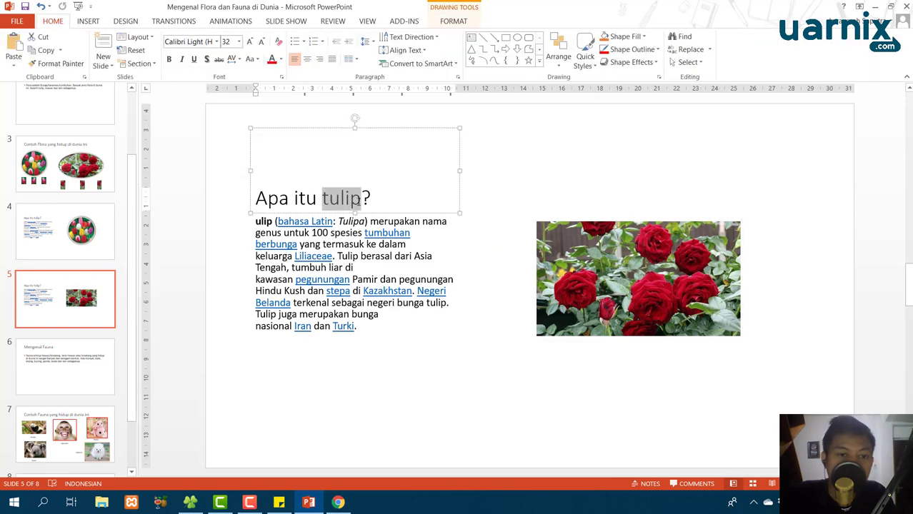
text(maw)
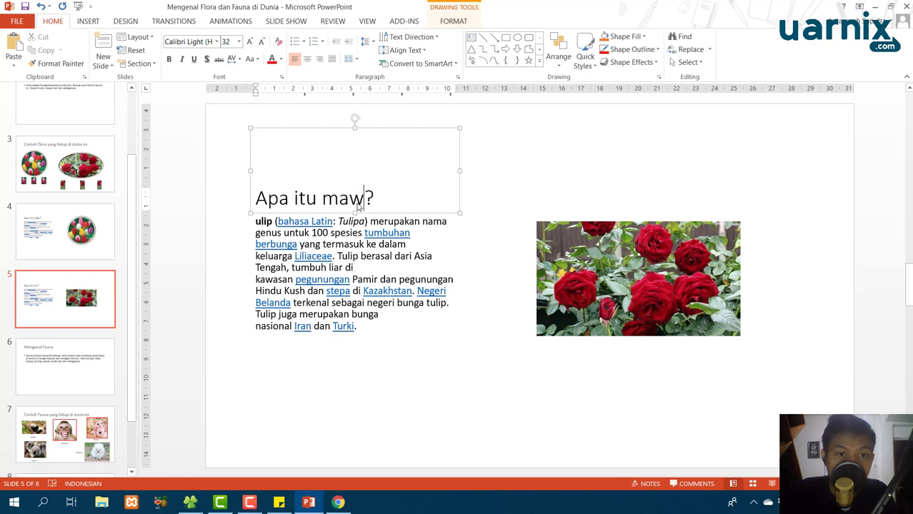
text(ar)
click(351, 256)
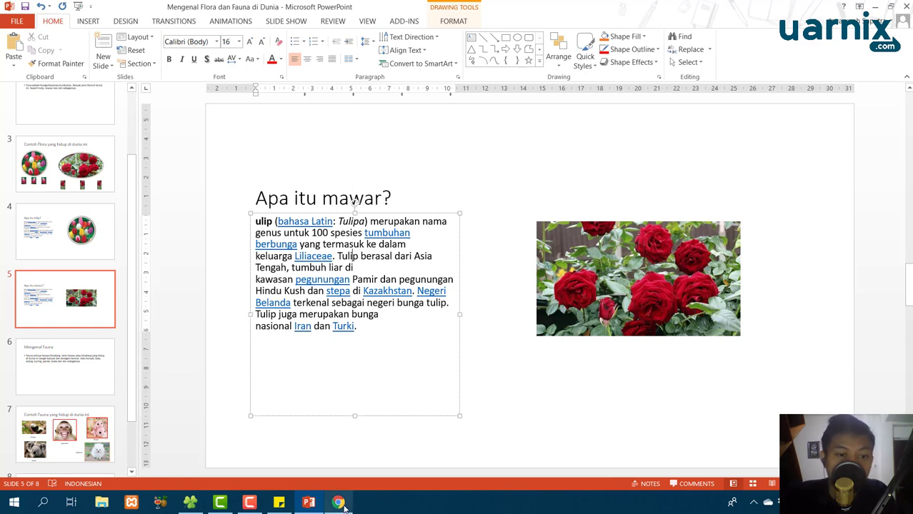
key(alt+Tab)
- Search Wikipedia for 'mawar' to open the Mawar article and select its first paragraph
click(758, 79)
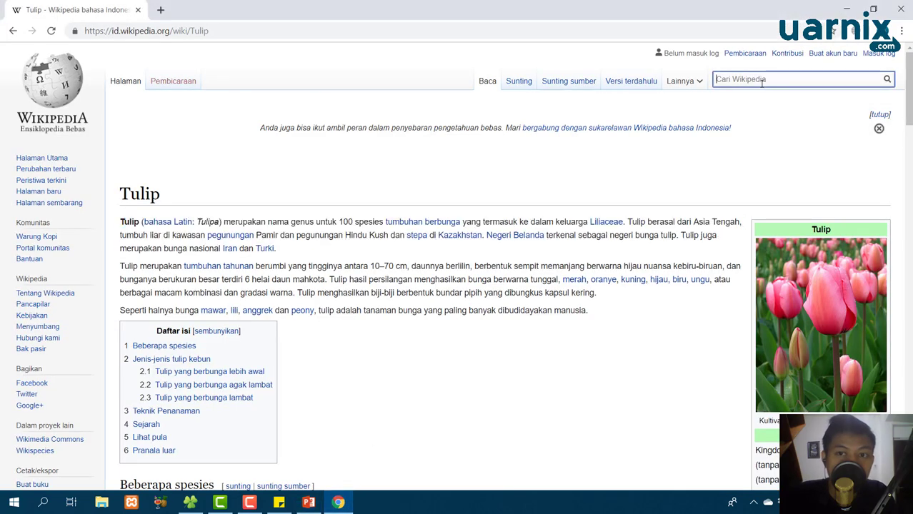
text(mawar)
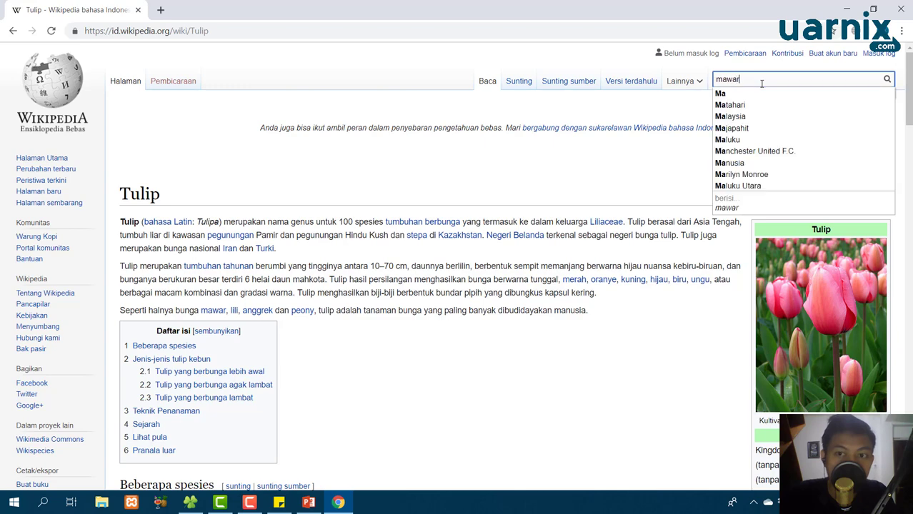
key(Return)
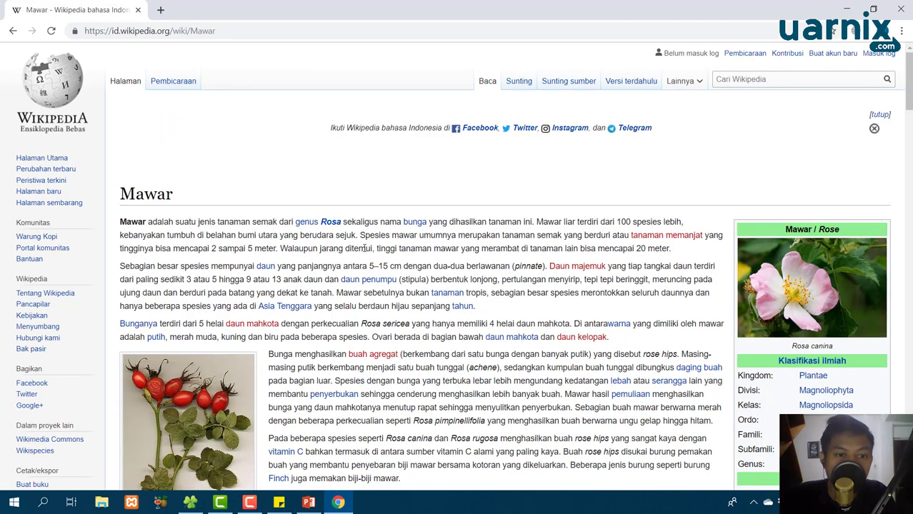
drag(121, 223, 685, 255)
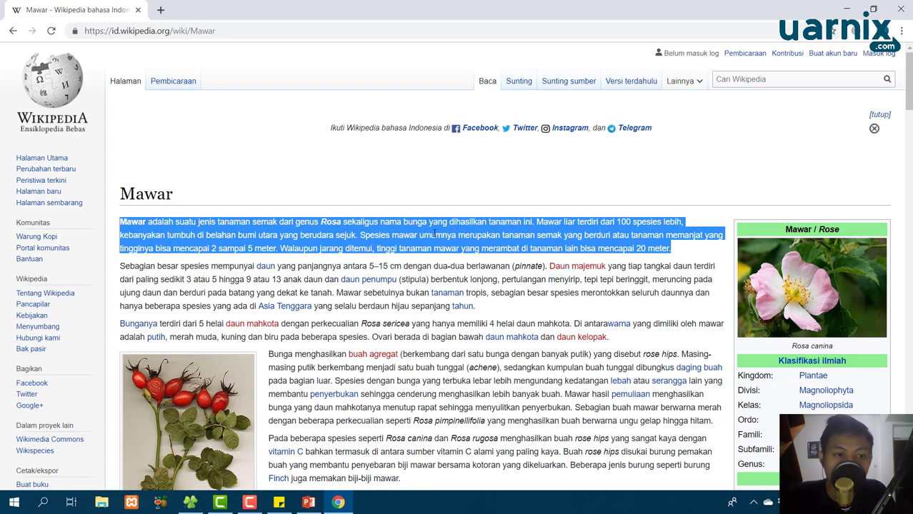
- Replace the tulip description on slide 5 with the pasted Mawar paragraph
click(846, 7)
key(ctrl+a)
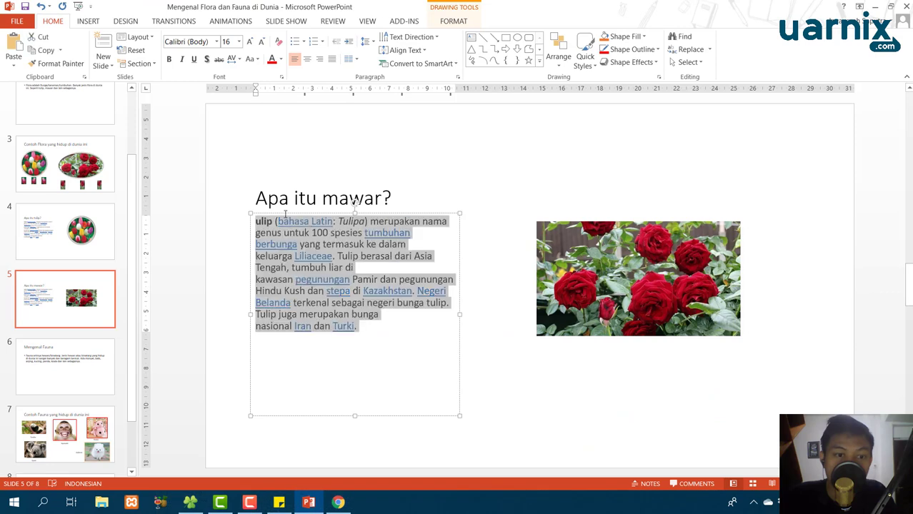
key(ctrl+v)
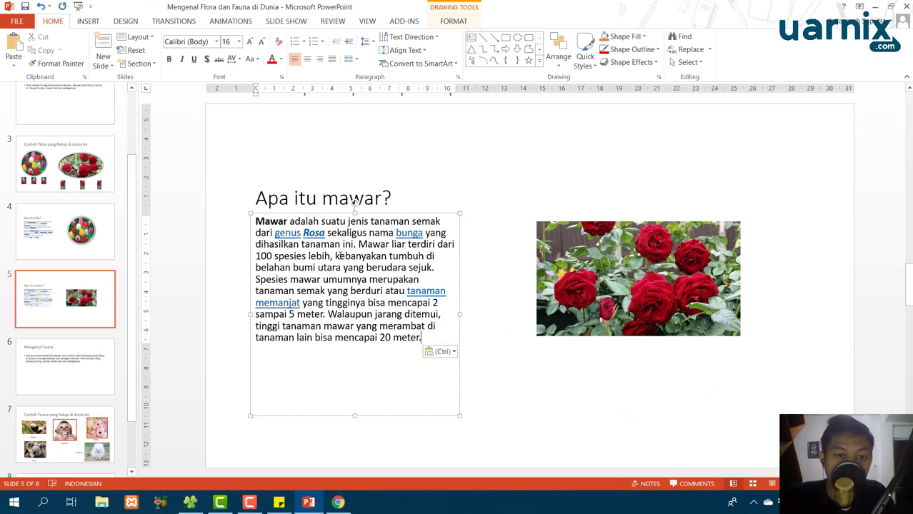
key(ctrl+z)
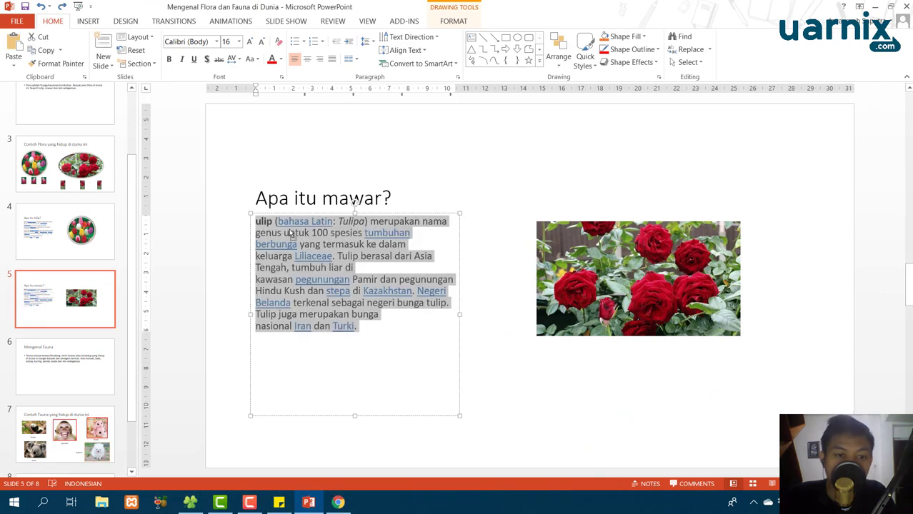
right_click(291, 235)
key(Escape)
right_click(285, 232)
key(Escape)
right_click(325, 232)
click(347, 283)
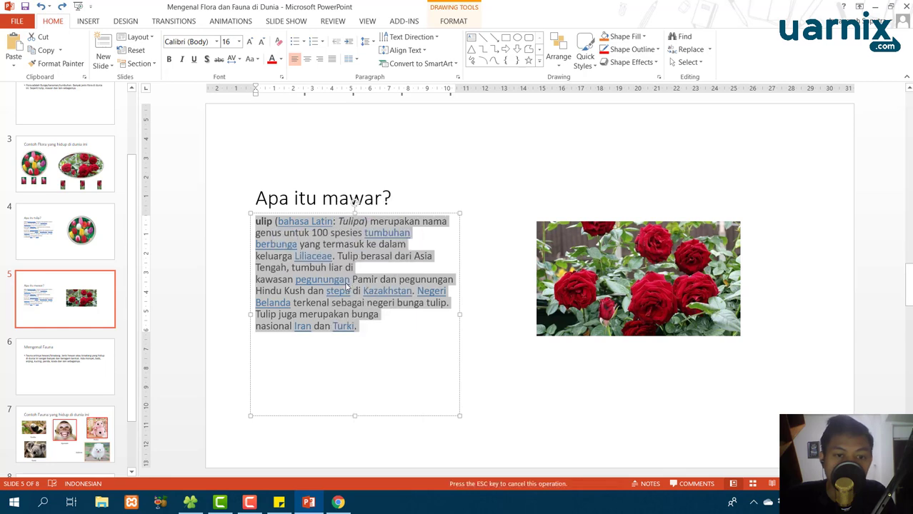
- Check the rose slide's layout against the tulip slide
click(389, 203)
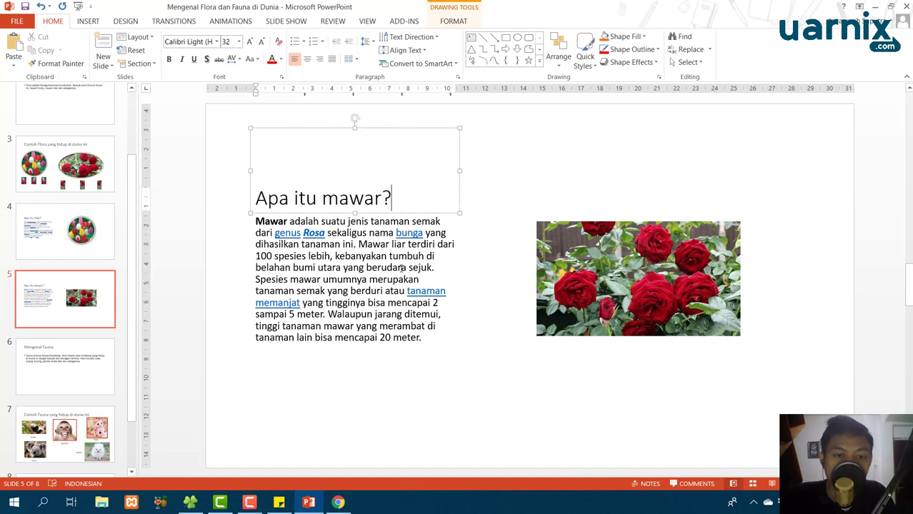
click(392, 326)
click(735, 286)
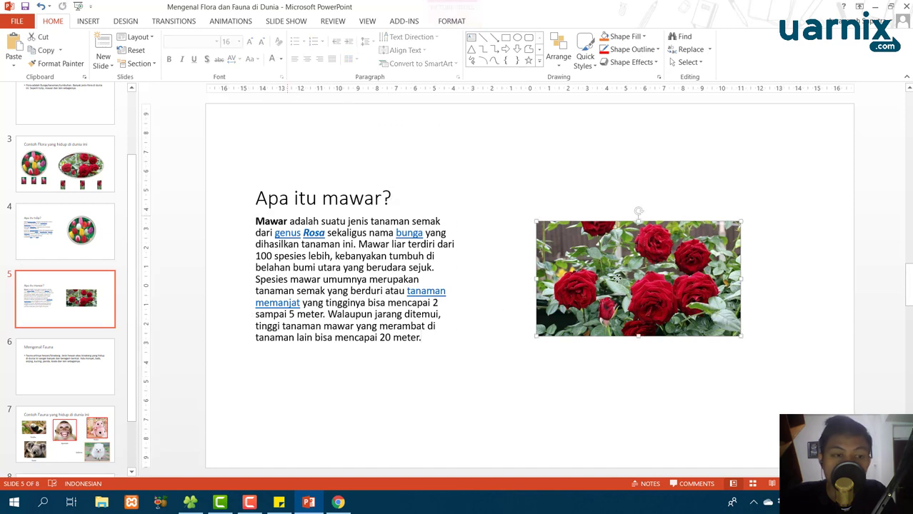
click(333, 351)
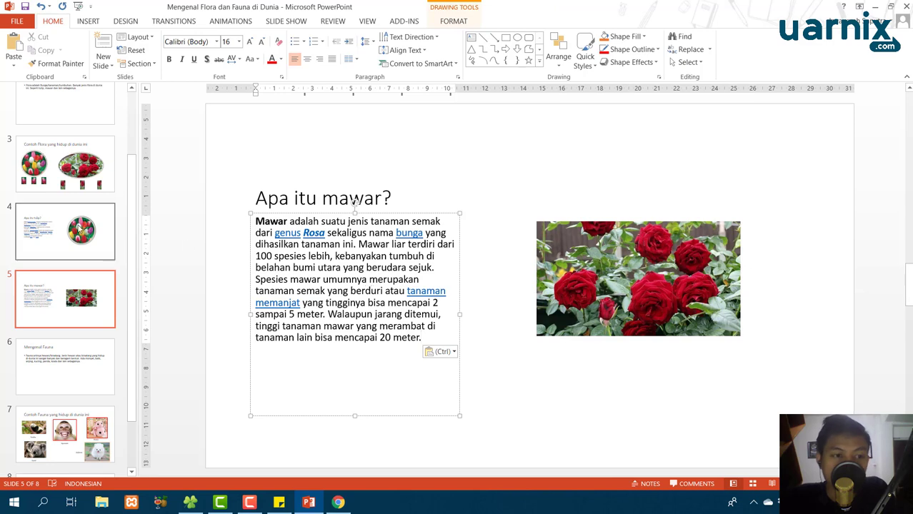
click(64, 233)
click(67, 293)
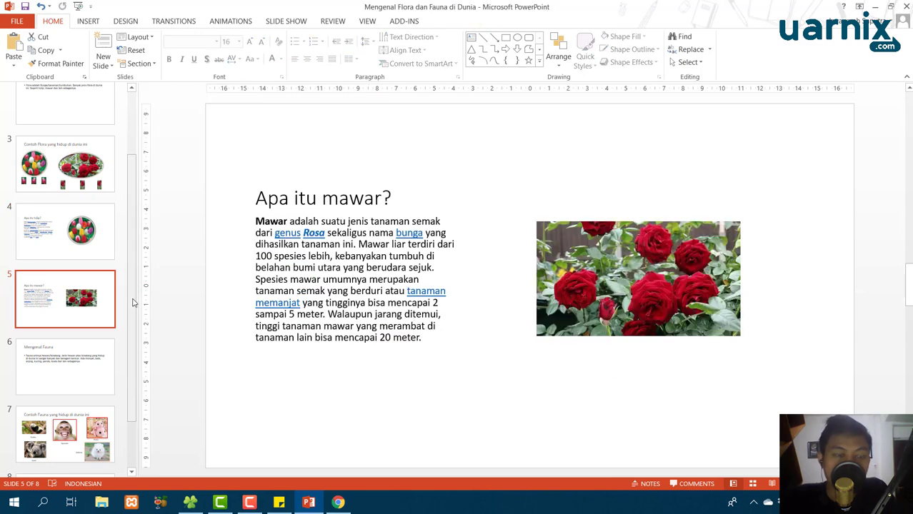
- Move the rose slide to follow the Contoh Fauna examples slide
scroll(132, 357, down, 2)
click(82, 395)
click(82, 404)
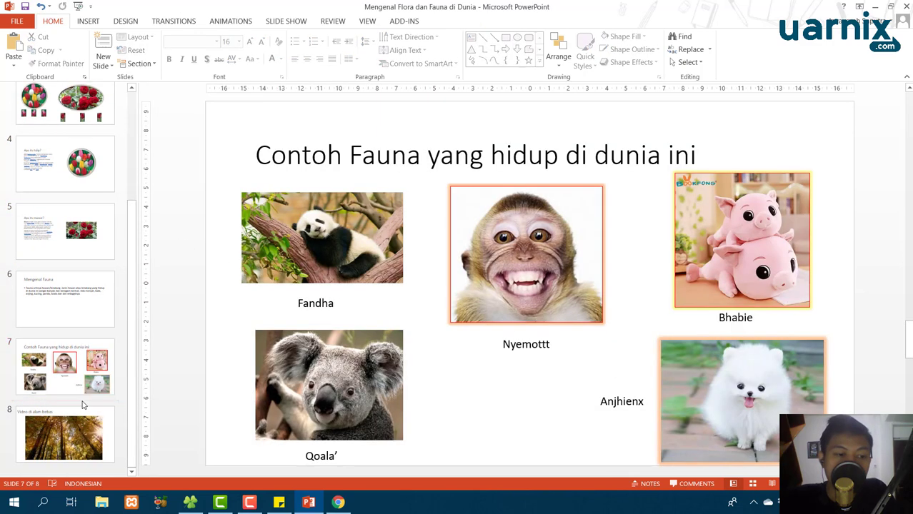
click(104, 240)
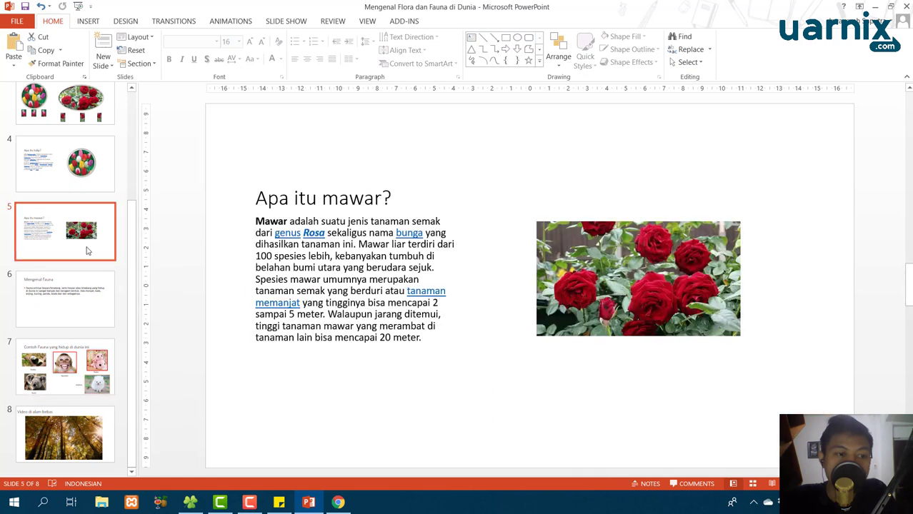
mouse_move(86, 250)
mouse_down()
mouse_move(90, 429)
mouse_move(81, 230)
mouse_move(88, 432)
mouse_up()
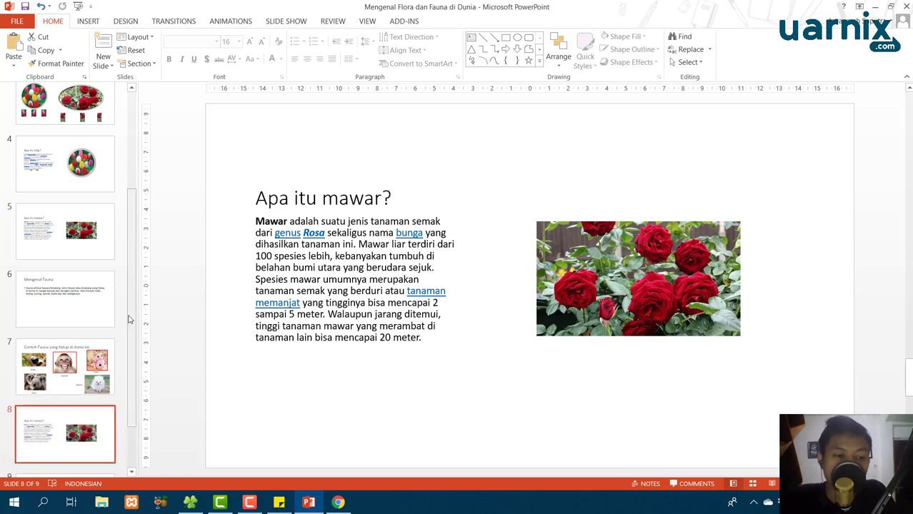
scroll(130, 365, down, 1)
scroll(130, 365, down, 1)
scroll(130, 371, down, 1)
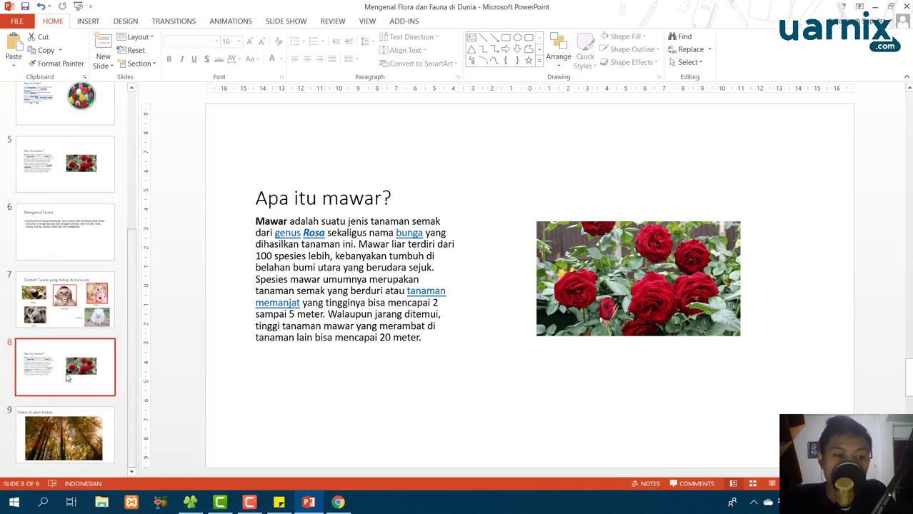
- Delete the rose photo on slide 8 and paste in the panda photo from the fauna slide
click(563, 325)
key(Delete)
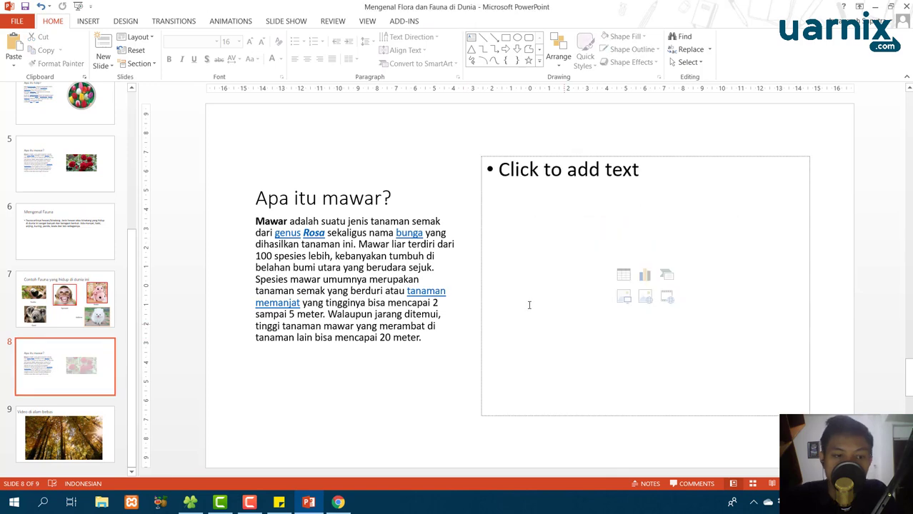
key(Page_Up)
click(317, 240)
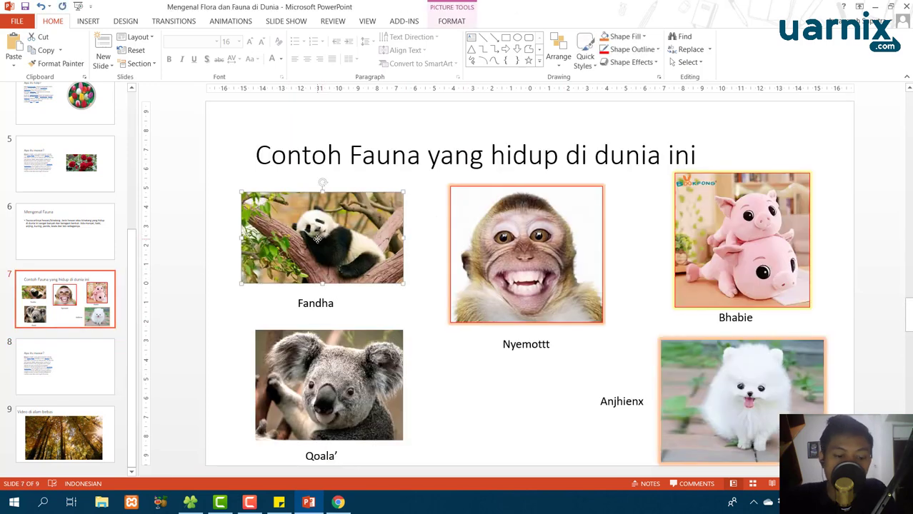
click(81, 368)
click(600, 302)
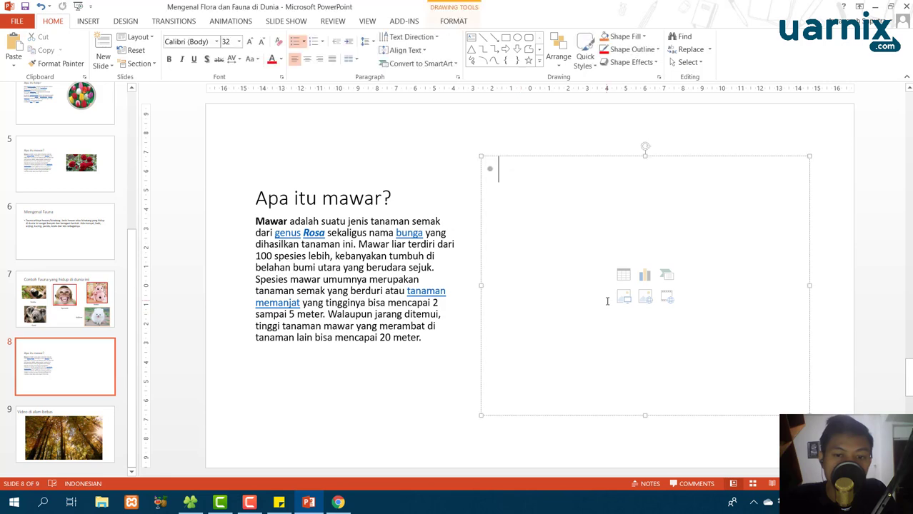
key(ctrl+v)
- Change the slide title to 'Apa itu panda?'
click(368, 268)
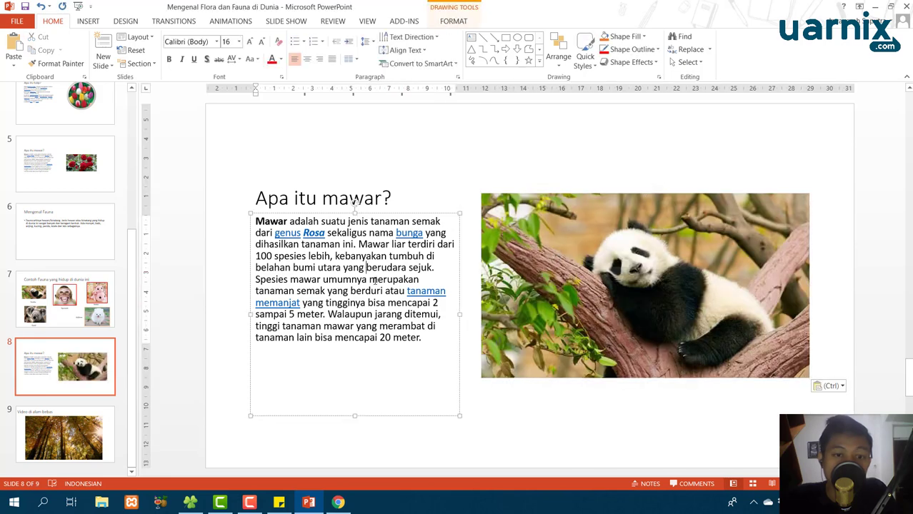
double_click(355, 200)
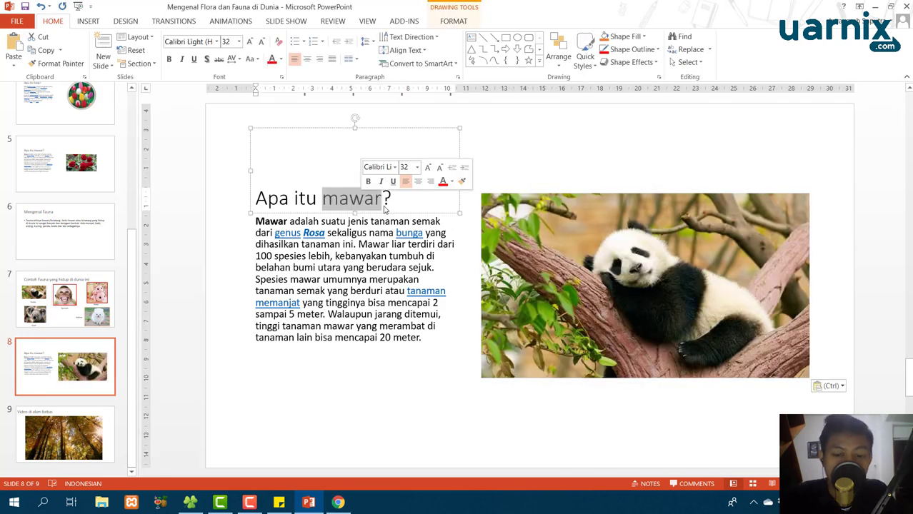
text(pand)
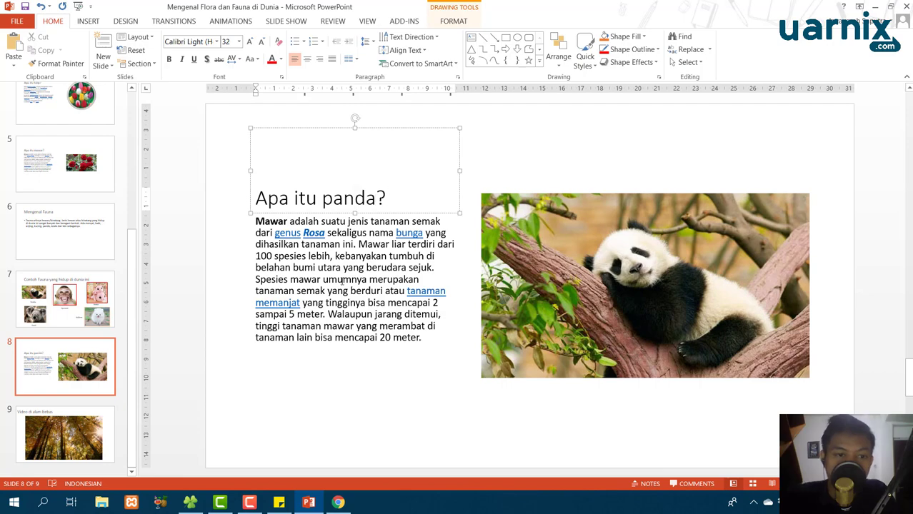
click(343, 280)
click(338, 503)
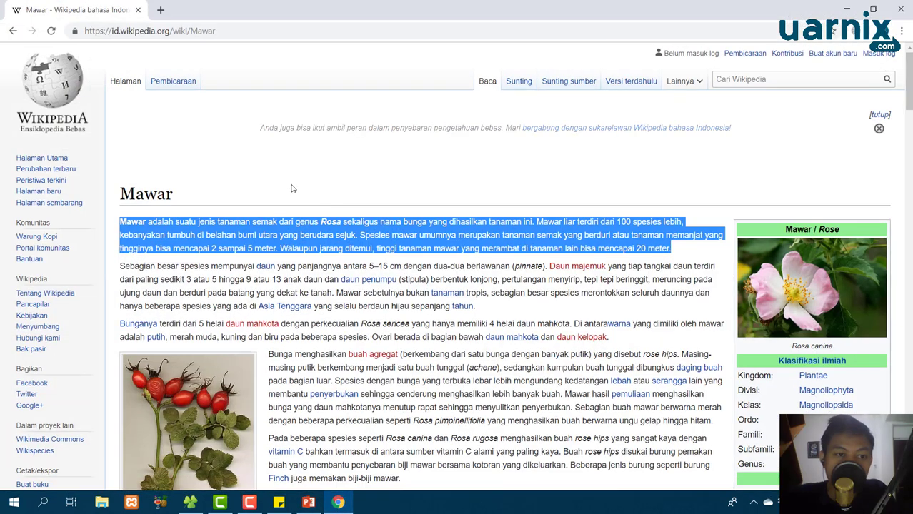
- Search Wikipedia for the Panda article and copy its opening paragraph
click(788, 74)
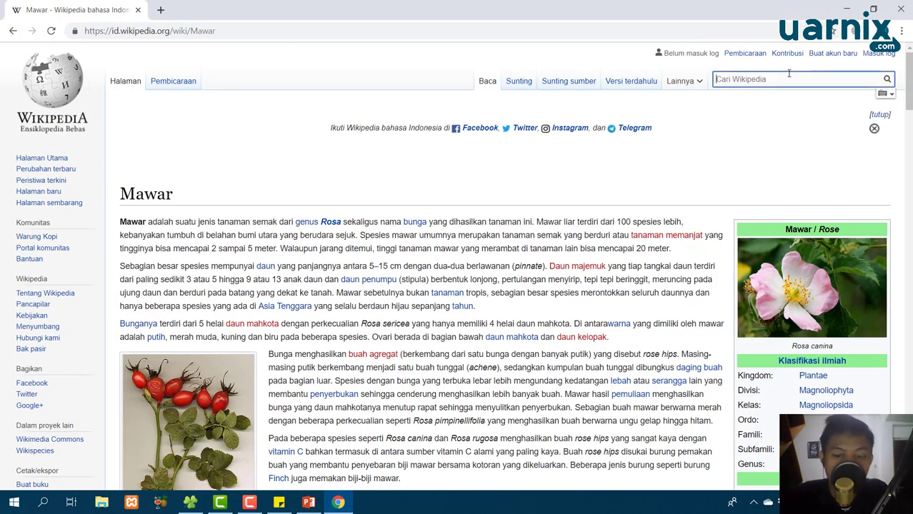
text(panda)
key(Return)
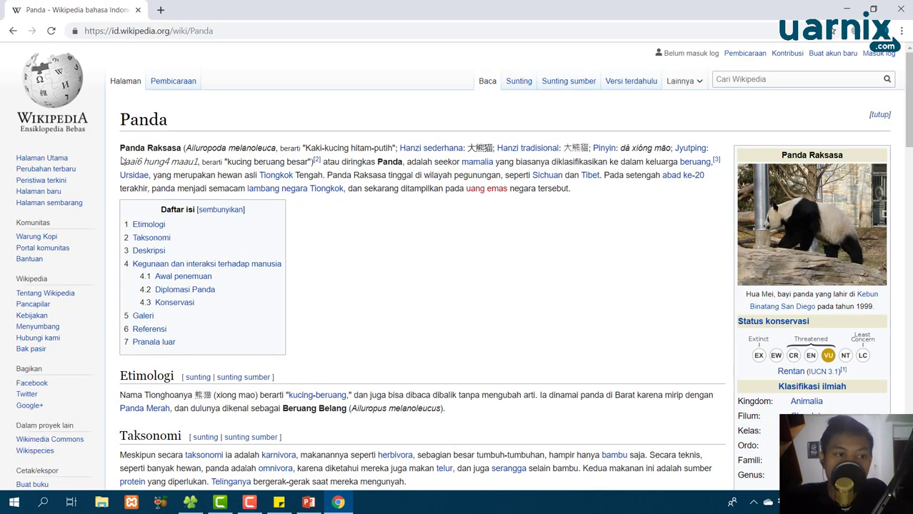
mouse_move(121, 221)
mouse_down()
mouse_move(599, 264)
mouse_move(712, 236)
mouse_up()
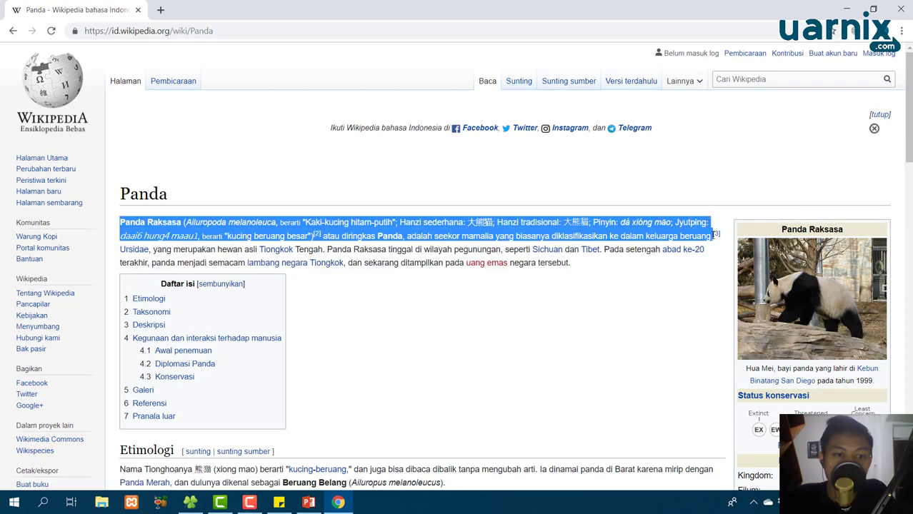
key(alt+Tab)
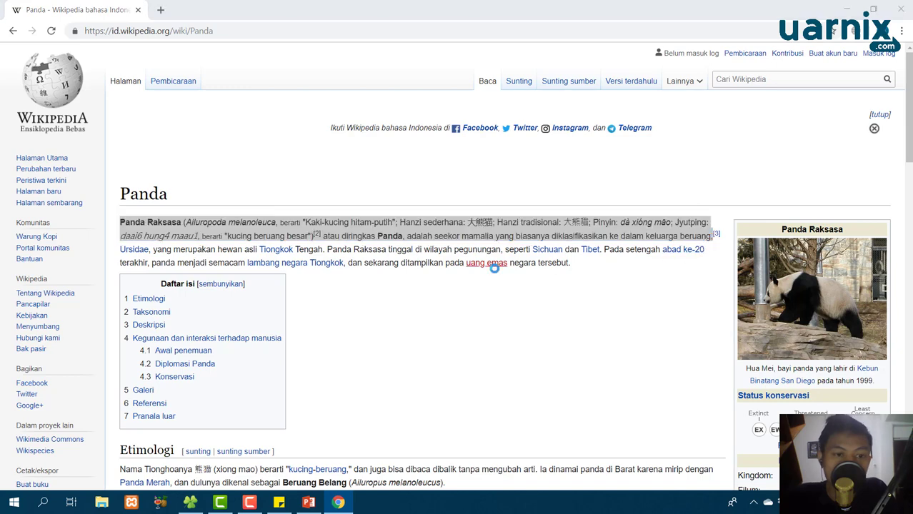
- Try pasting the Panda paragraph over the rose description, undoing each badly formatted result
key(ctrl+a)
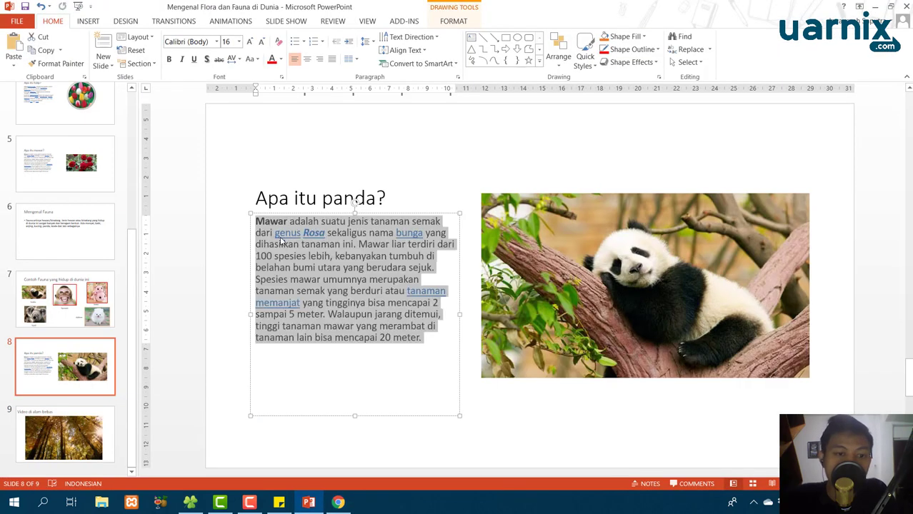
right_click(282, 240)
click(303, 292)
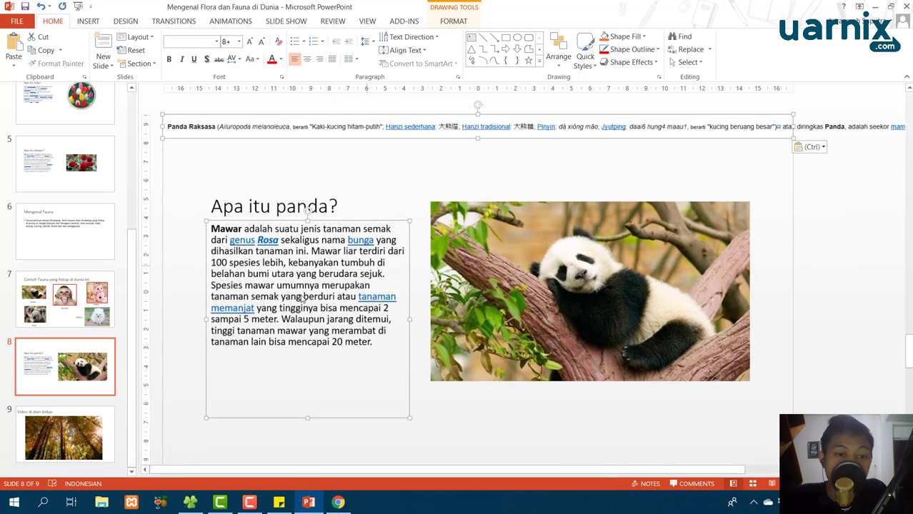
key(ctrl+z)
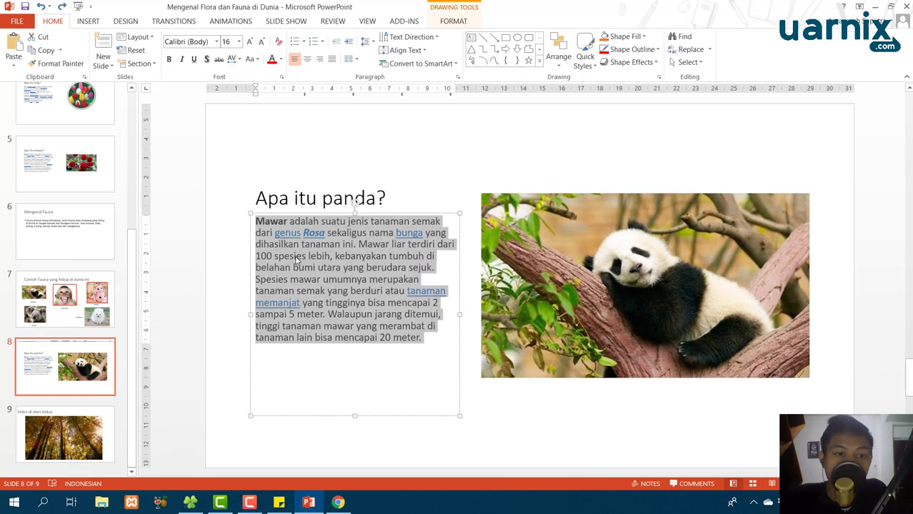
right_click(295, 260)
click(319, 310)
key(ctrl+z)
right_click(328, 255)
click(378, 313)
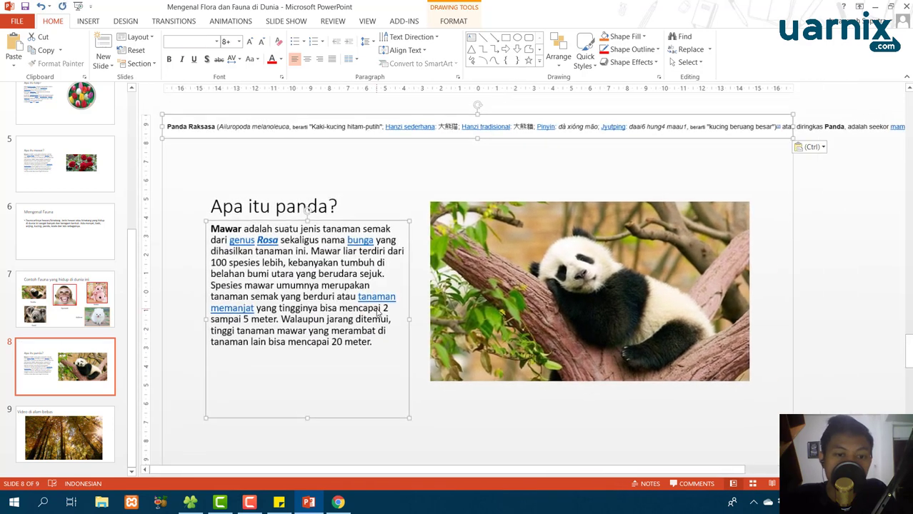
key(ctrl+z)
- Delete the rose description so the body text box is empty
click(339, 267)
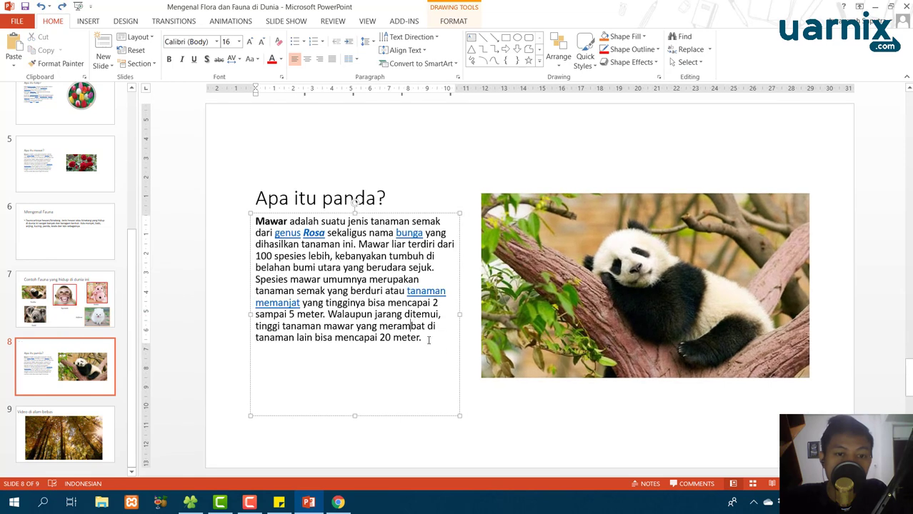
drag(429, 340, 230, 235)
key(BackSpace)
key(BackSpace)
key(BackSpace)
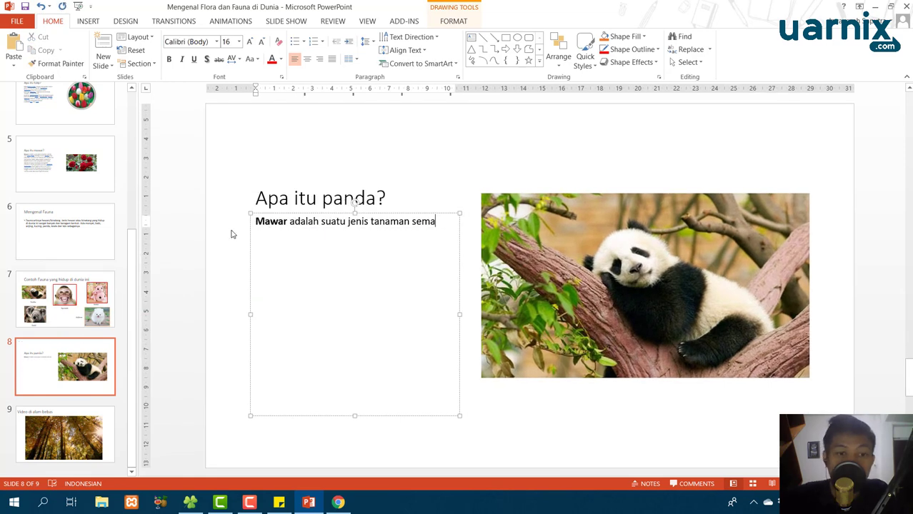
key(BackSpace)
key(BackSpace)
key(BackSpace)
key(ctrl+v)
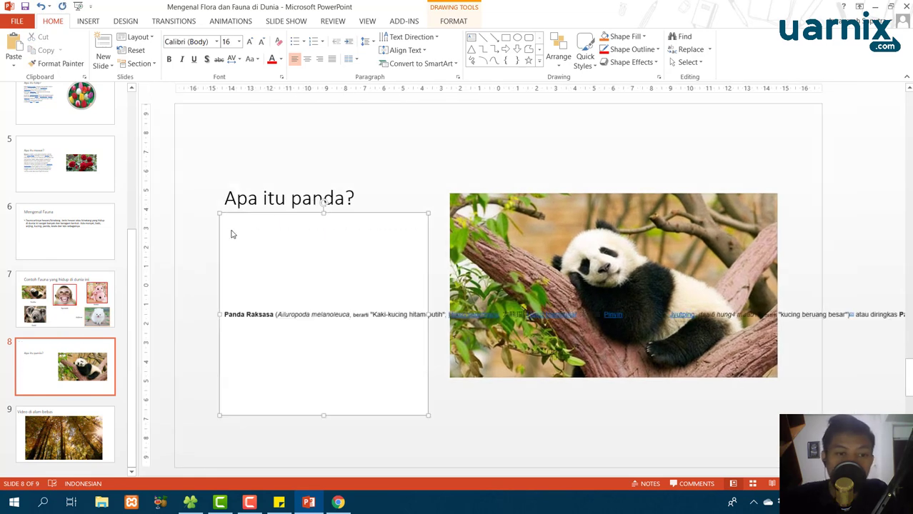
key(ctrl+z)
- Re-copy the Panda paragraph from Wikipedia and paste it into the text box with Keep Text Only
key(alt+Tab)
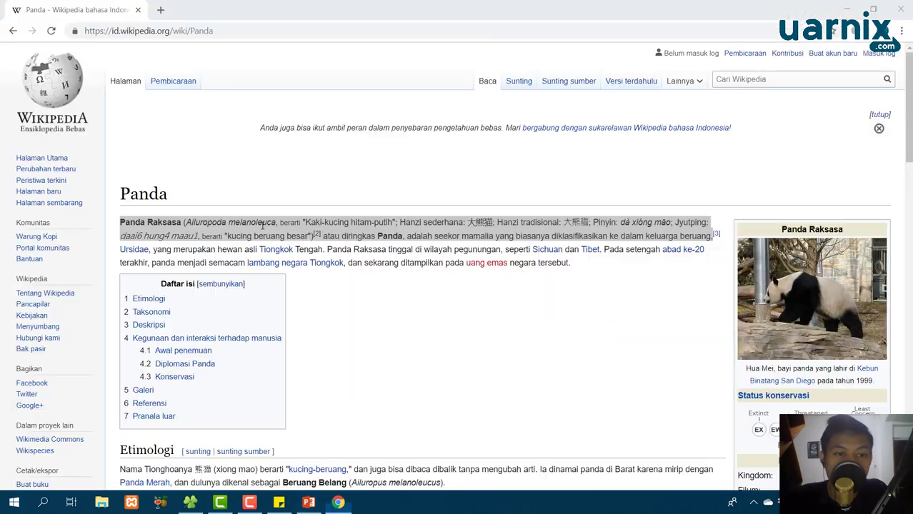
right_click(350, 224)
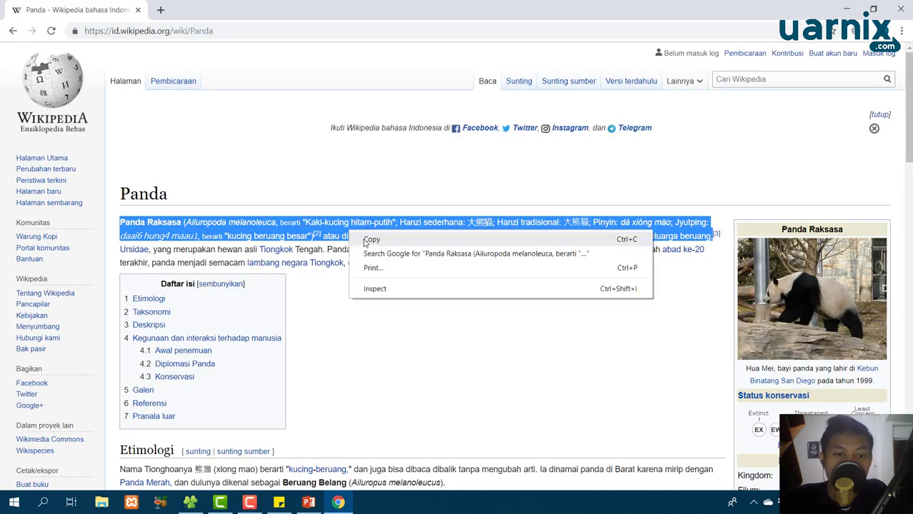
click(368, 238)
key(alt+Tab)
right_click(310, 237)
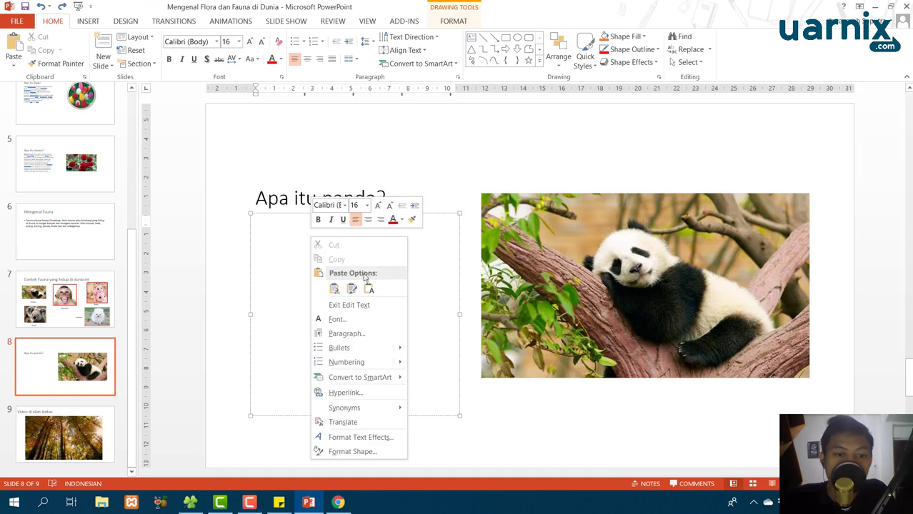
click(369, 289)
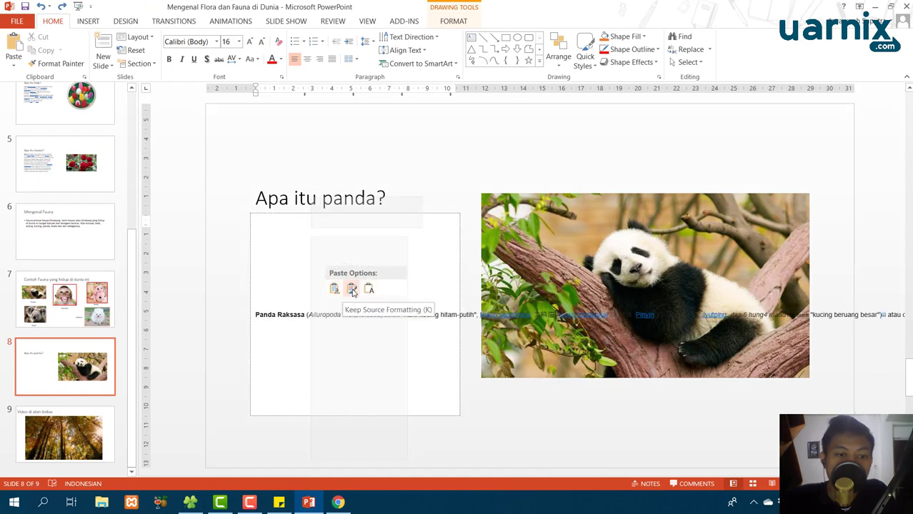
click(370, 290)
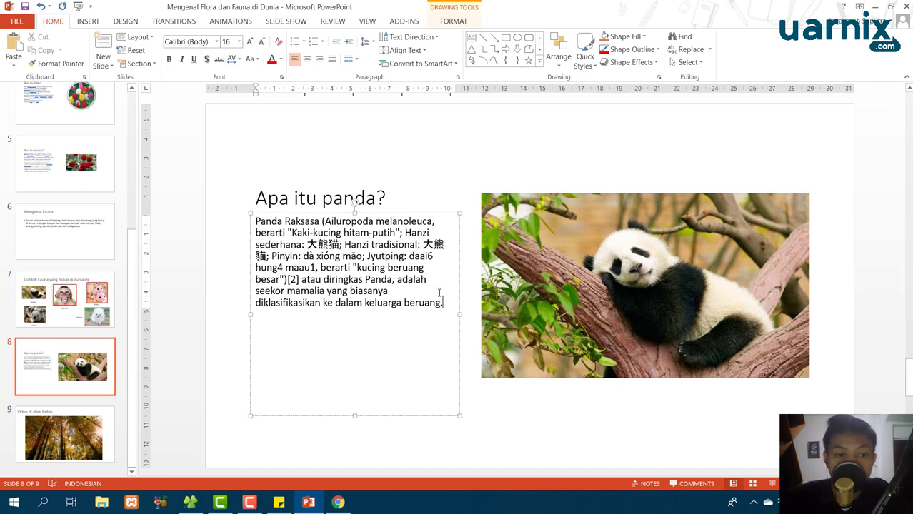
click(523, 448)
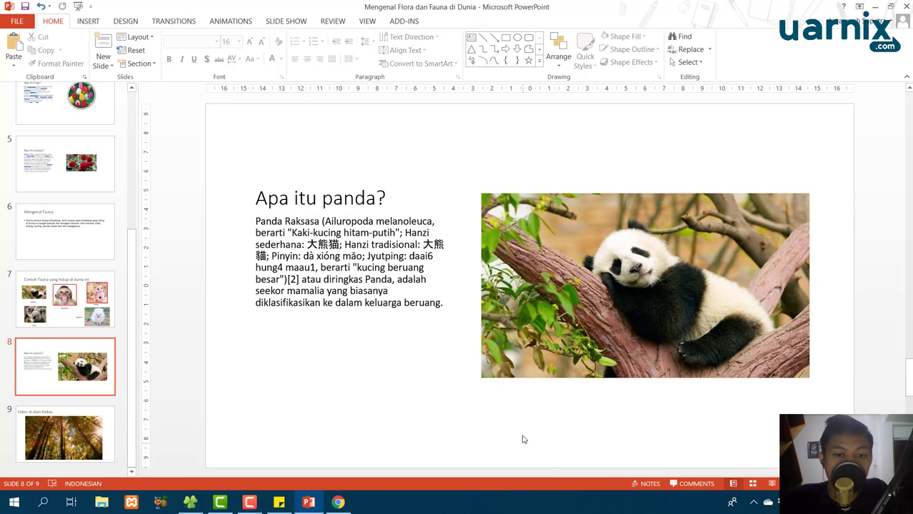
click(97, 373)
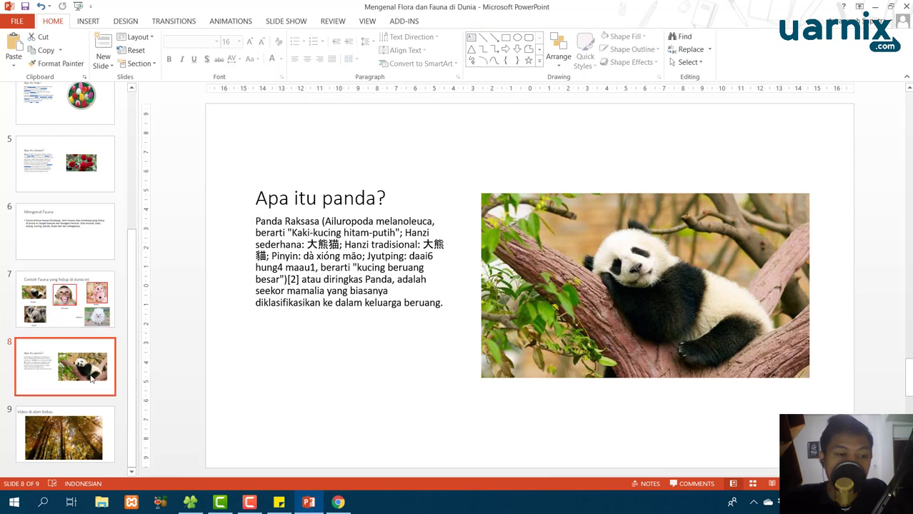
- Duplicate the panda slide and replace its photo with the monkey photo from the fauna photos slide
key(Return)
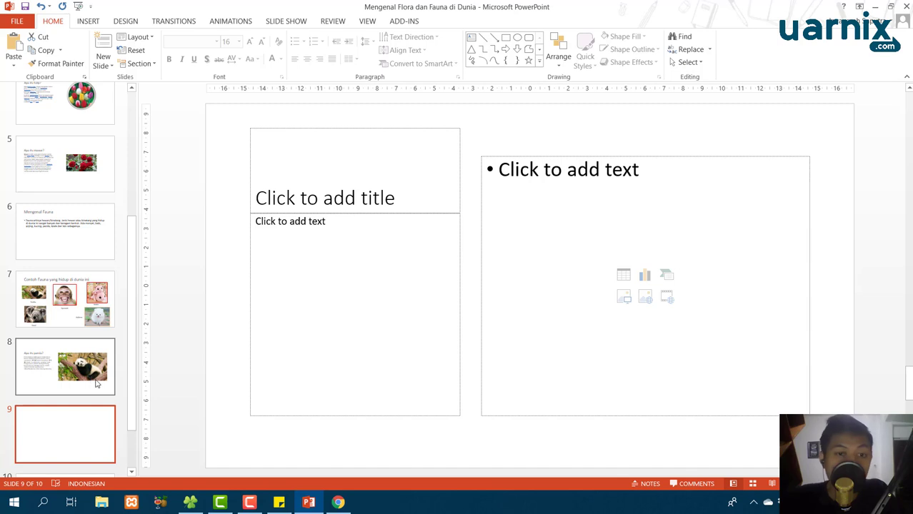
key(Delete)
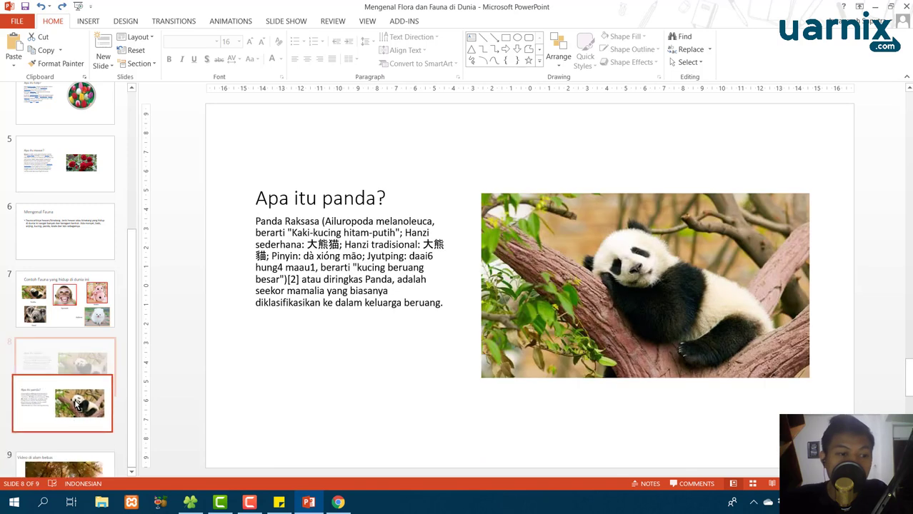
key(ctrl+d)
click(604, 335)
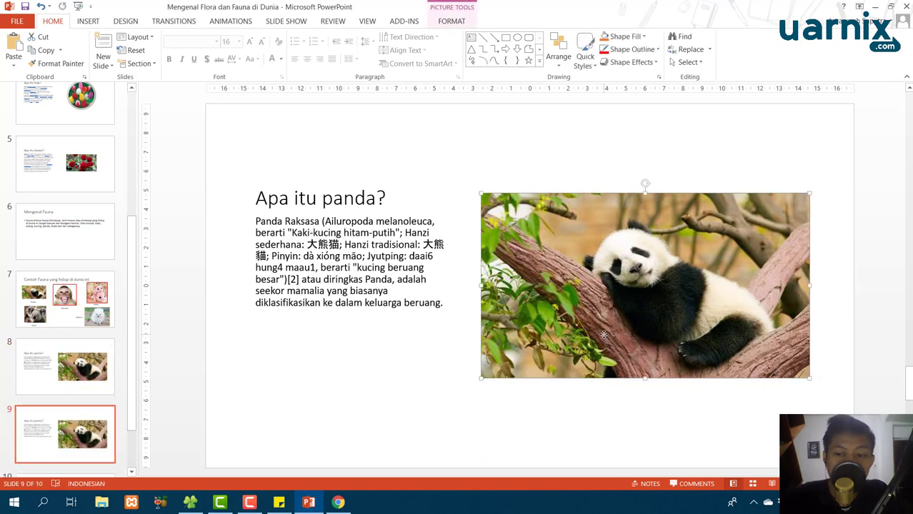
key(Delete)
click(70, 300)
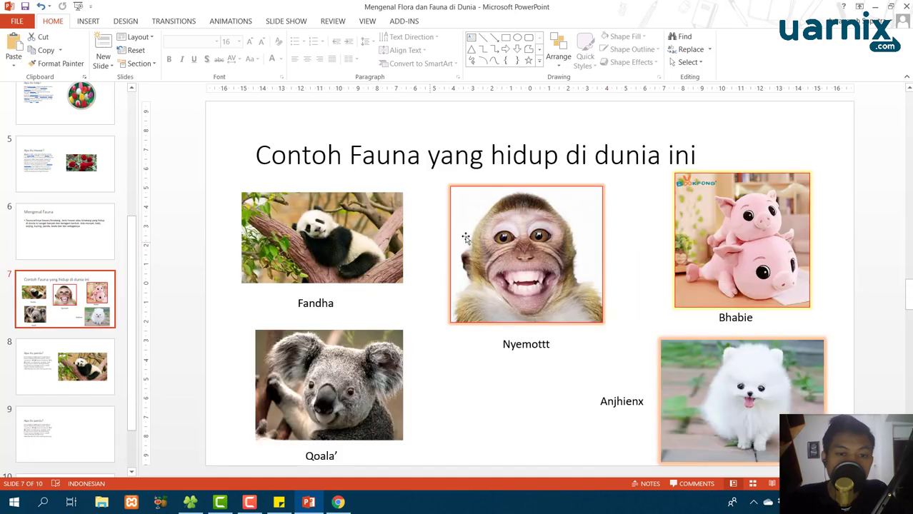
click(491, 244)
click(88, 433)
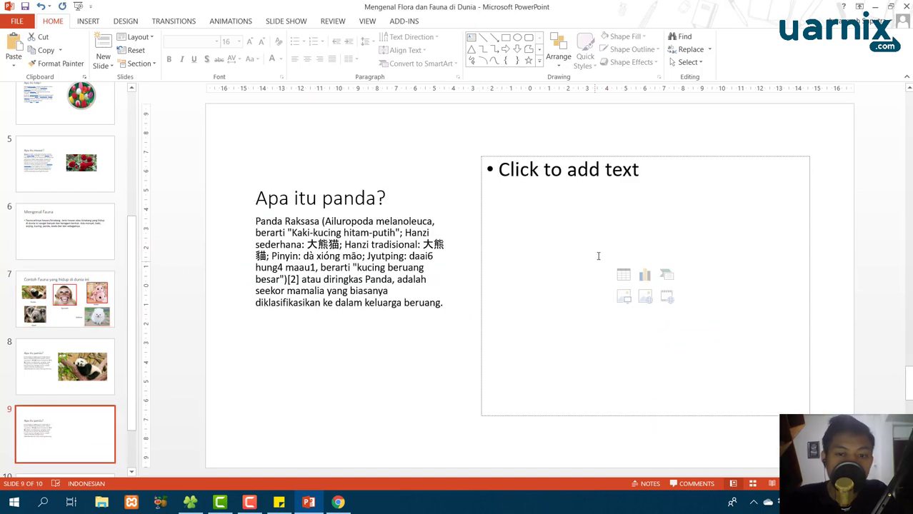
click(597, 255)
key(ctrl+v)
- Change the copied slide's title to 'Apa itu monyet?'
click(354, 194)
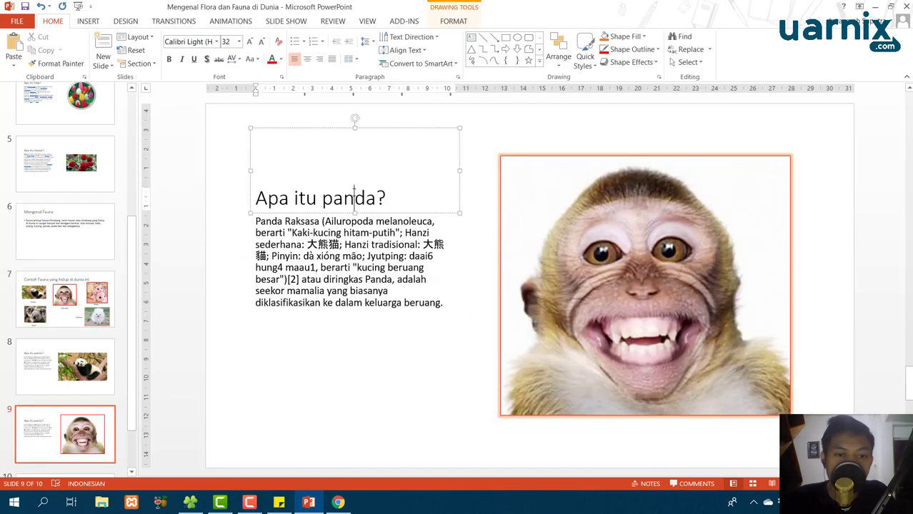
double_click(353, 194)
text(monyet)
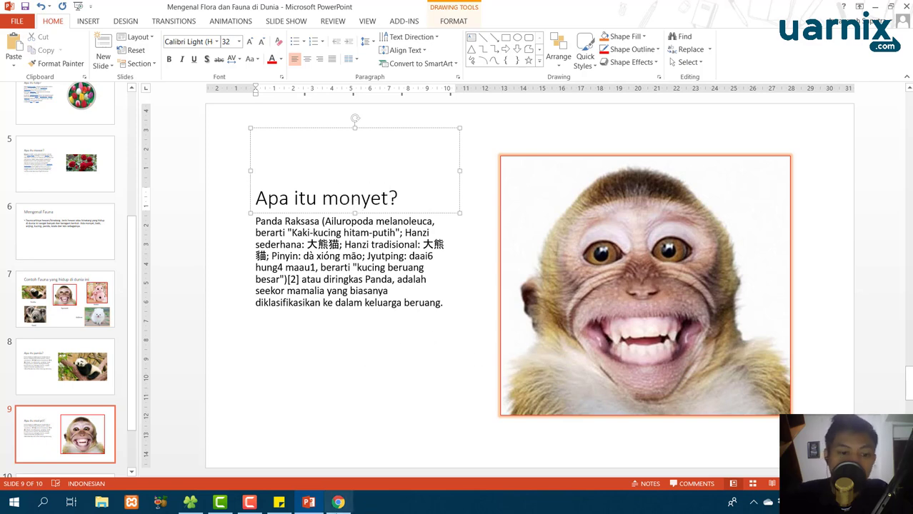
click(338, 502)
- Open the Wikipedia Monyet article and select and copy its opening sentences
click(743, 80)
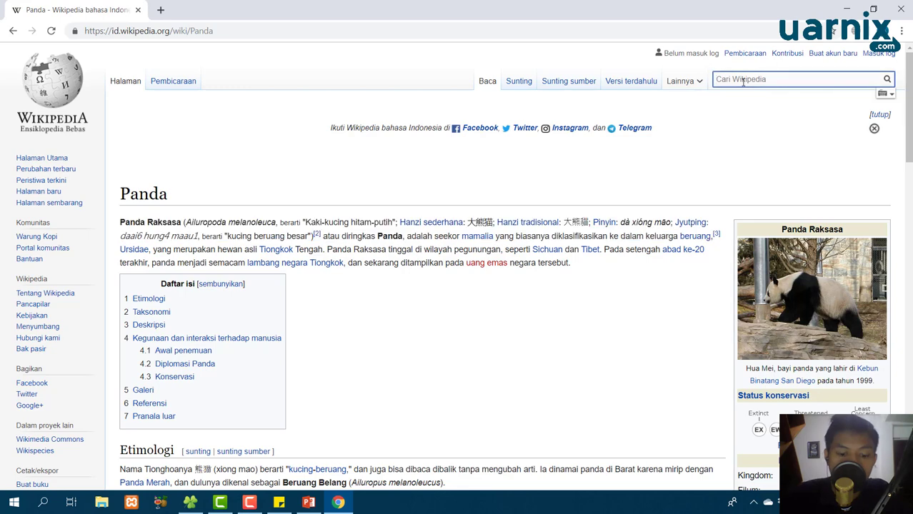
text(monyet)
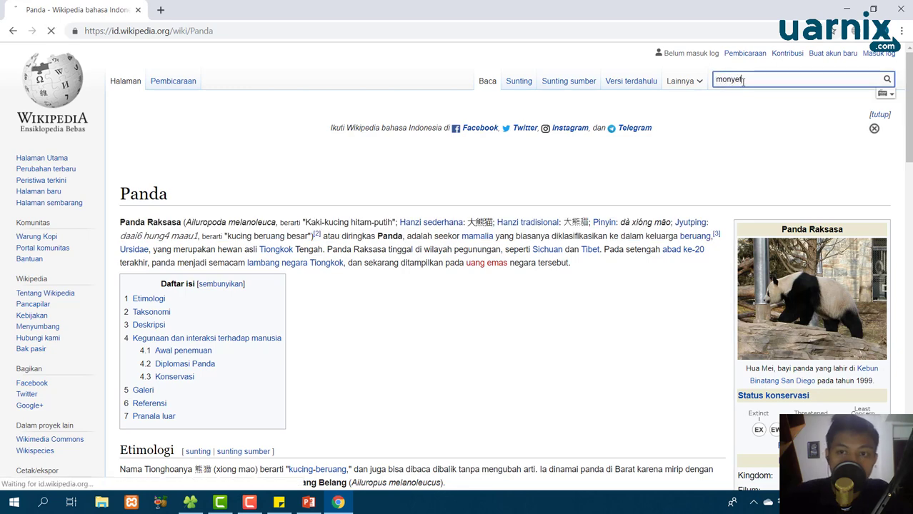
key(Return)
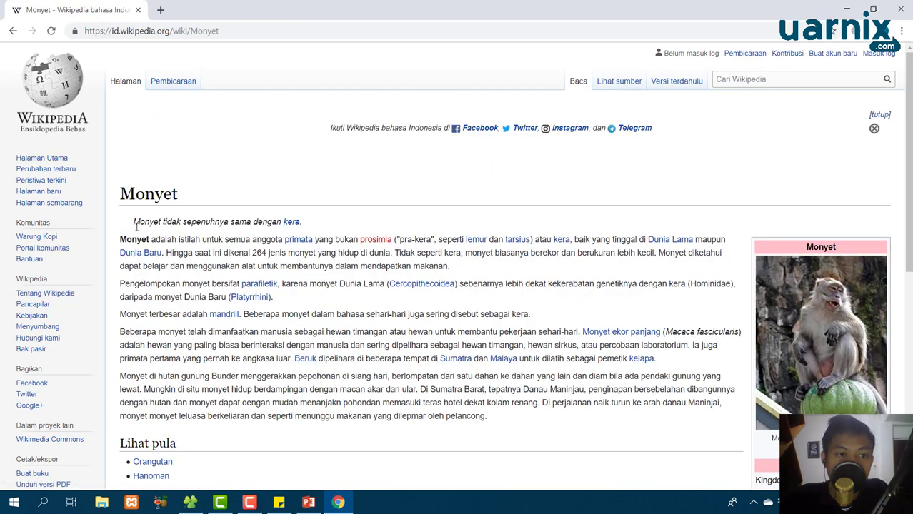
drag(121, 240, 393, 255)
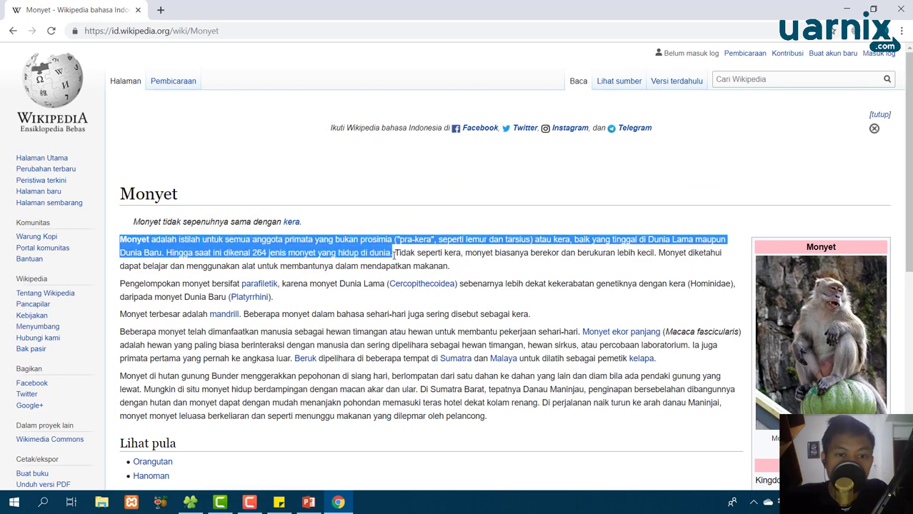
- Paste the Monyet paragraph over the panda body text on slide 9
click(309, 503)
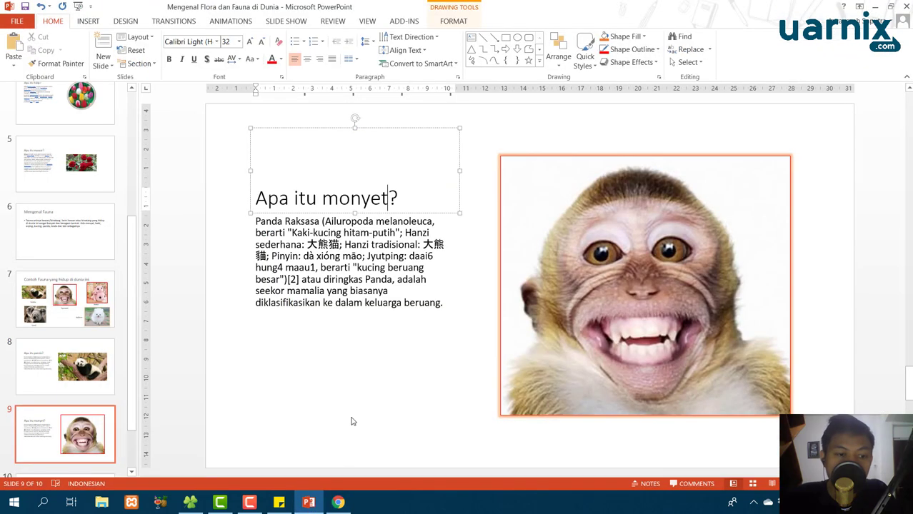
click(350, 246)
key(ctrl+a)
right_click(350, 247)
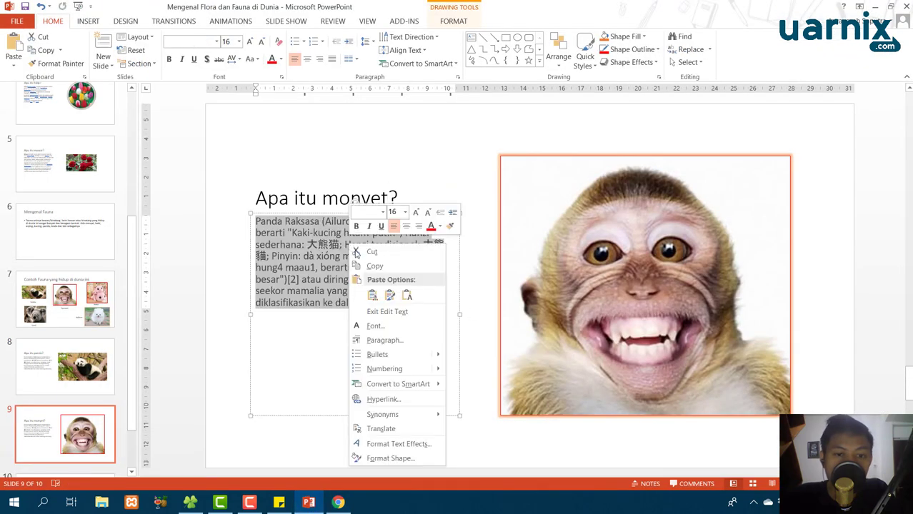
click(406, 297)
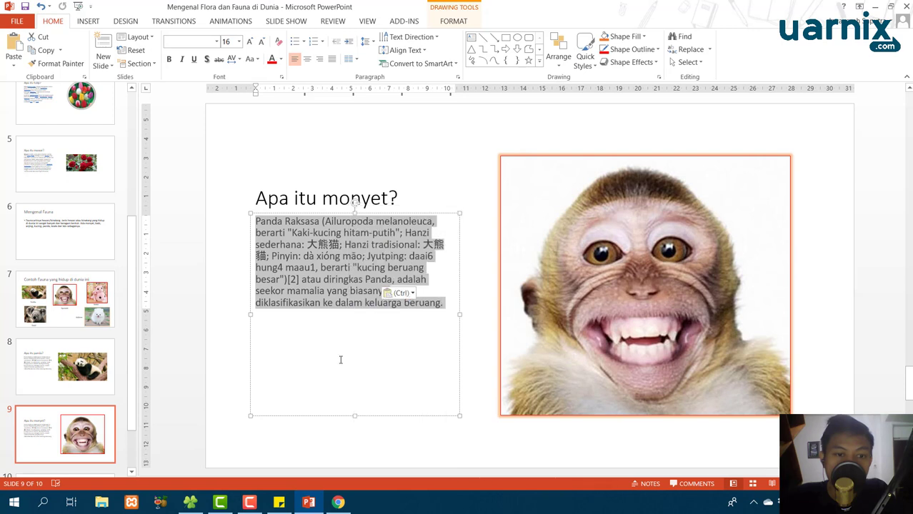
click(233, 349)
scroll(78, 371, down, 2)
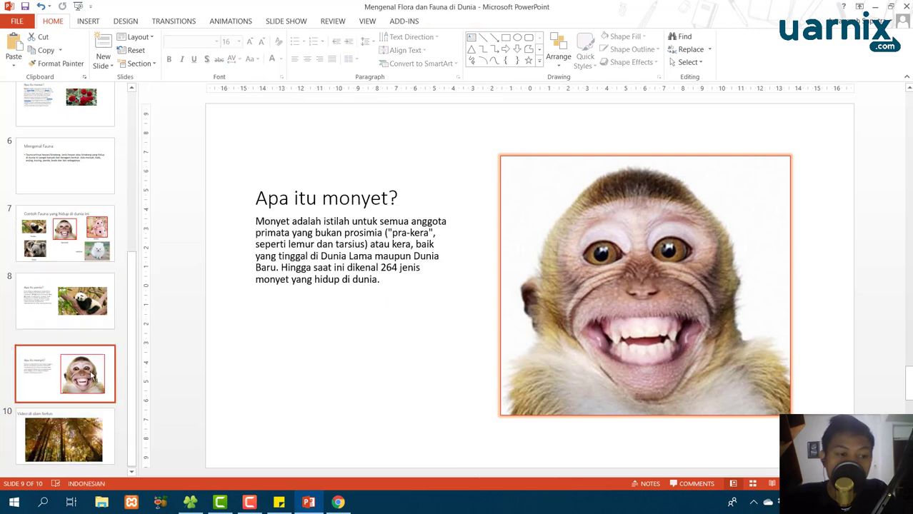
- Duplicate the monkey slide and swap its photo for the pig photo from the examples slide
key(ctrl+d)
click(98, 232)
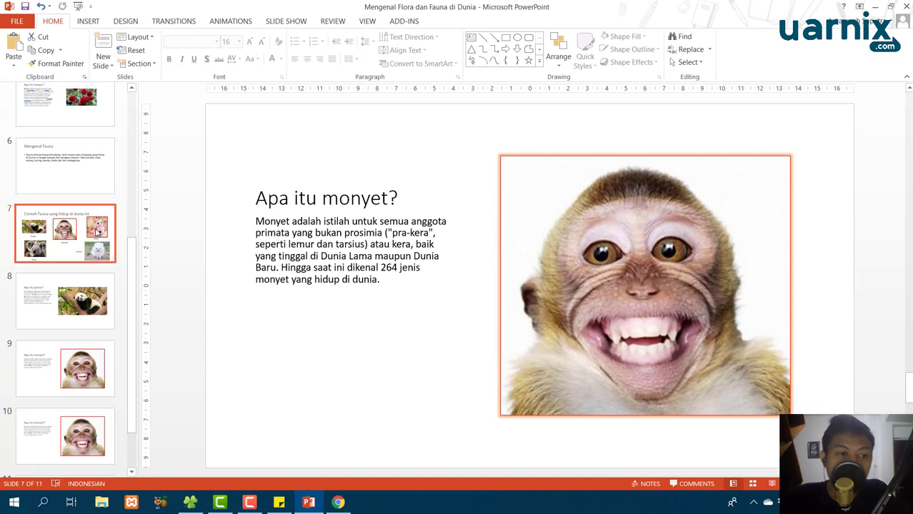
click(557, 246)
click(709, 243)
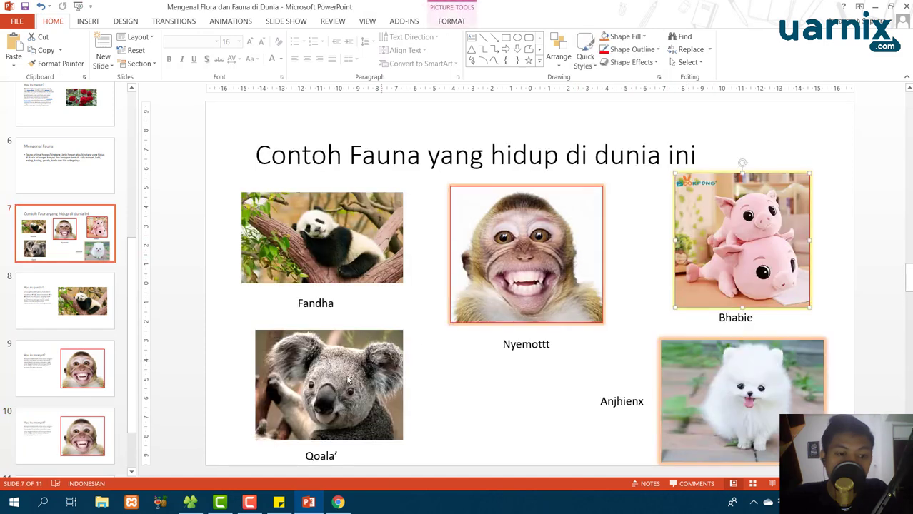
click(65, 436)
click(665, 265)
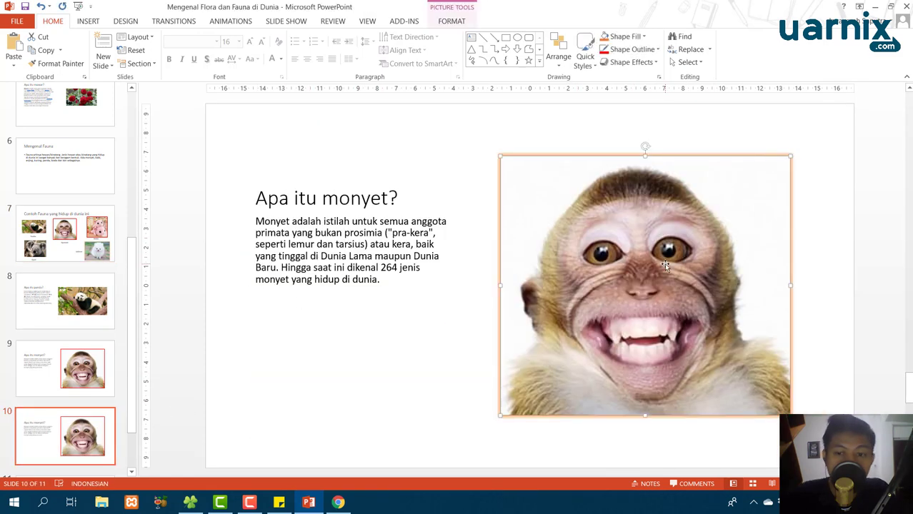
key(Delete)
key(ctrl+v)
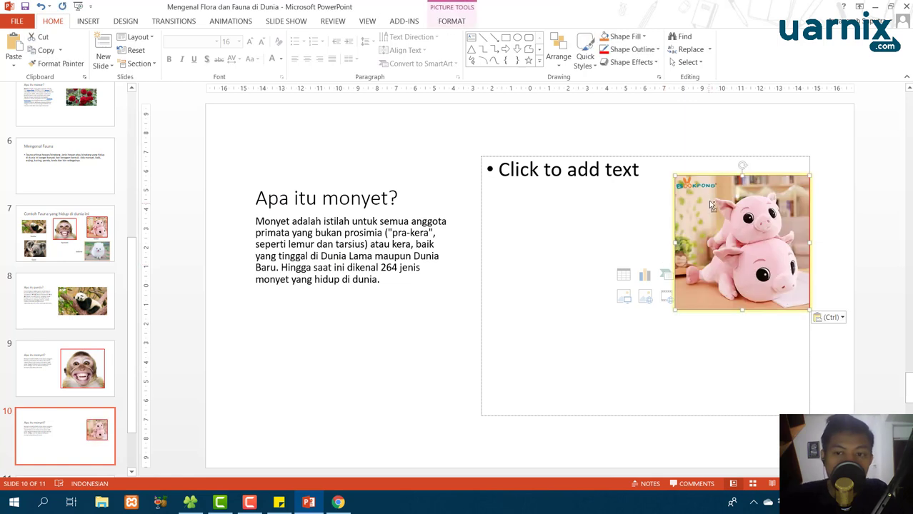
key(Delete)
click(637, 190)
key(ctrl+v)
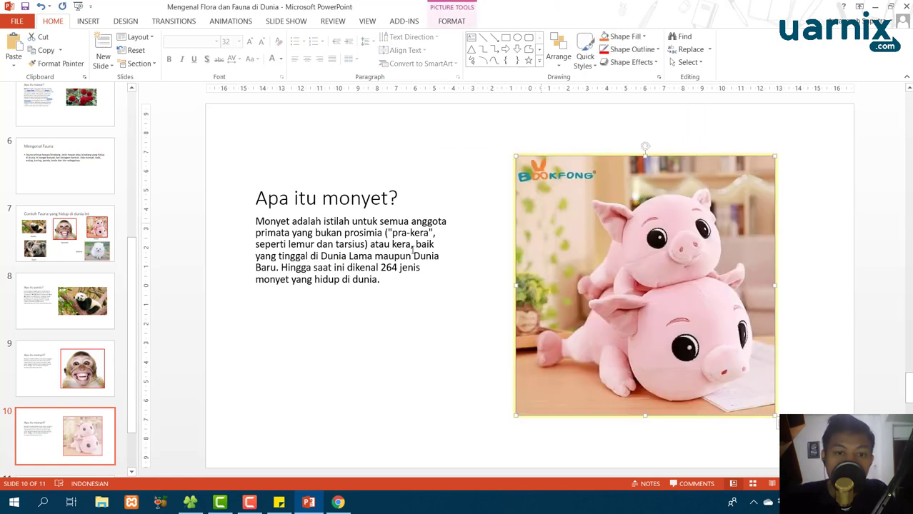
- Change the slide 10 title to 'Apa itu Babi?'
click(405, 255)
double_click(382, 205)
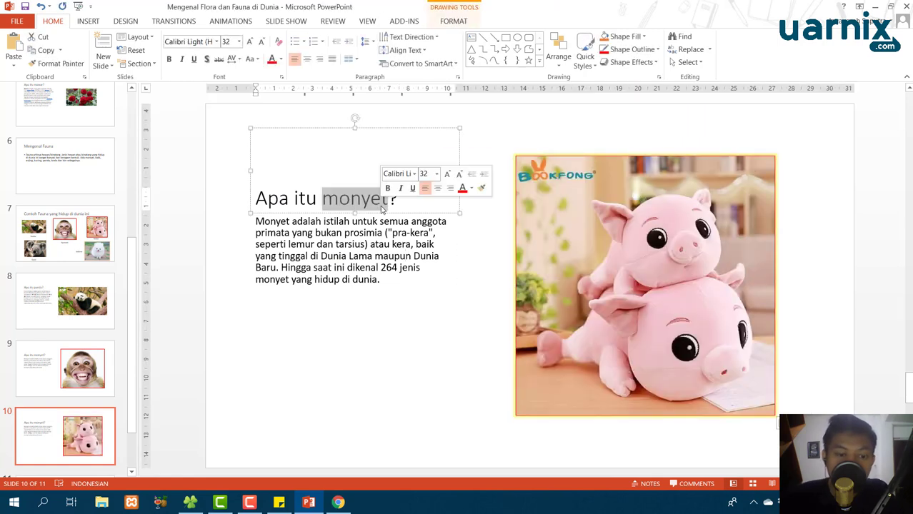
text(Babi)
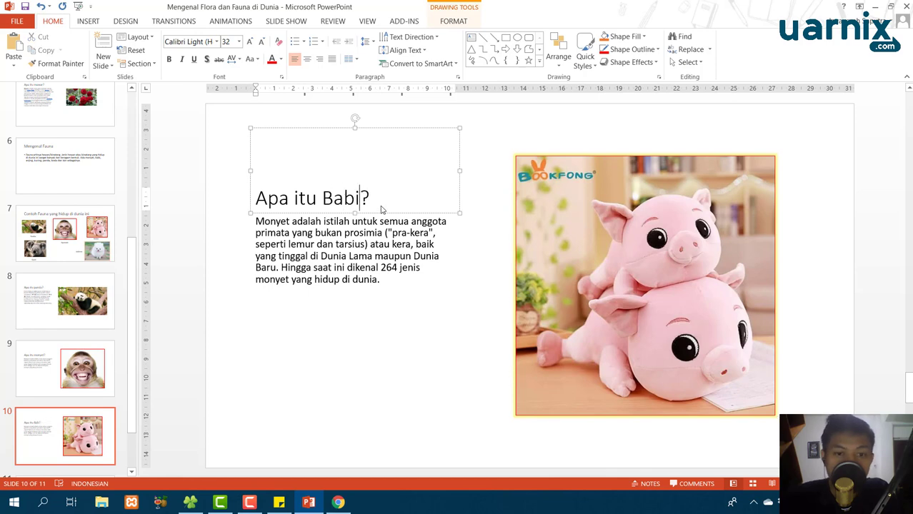
click(338, 502)
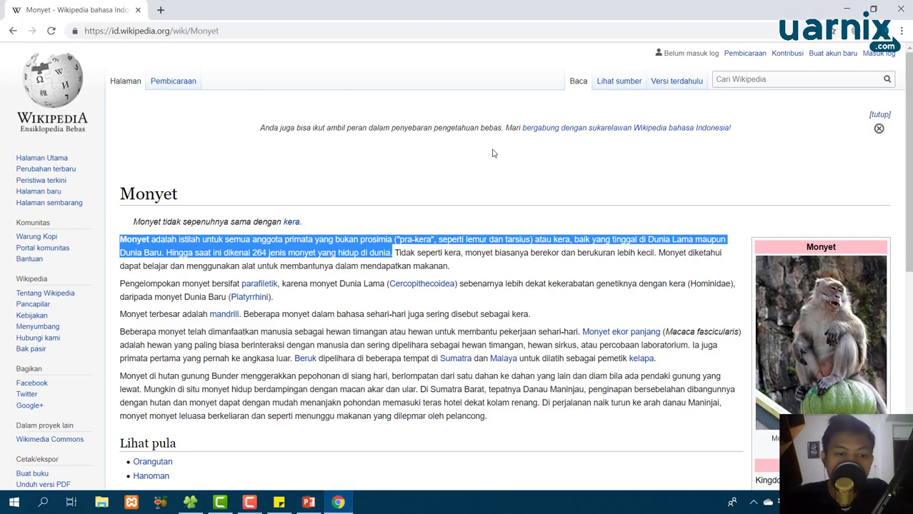
- Open the Wikipedia 'babi' article and select and copy its opening sentences
click(752, 79)
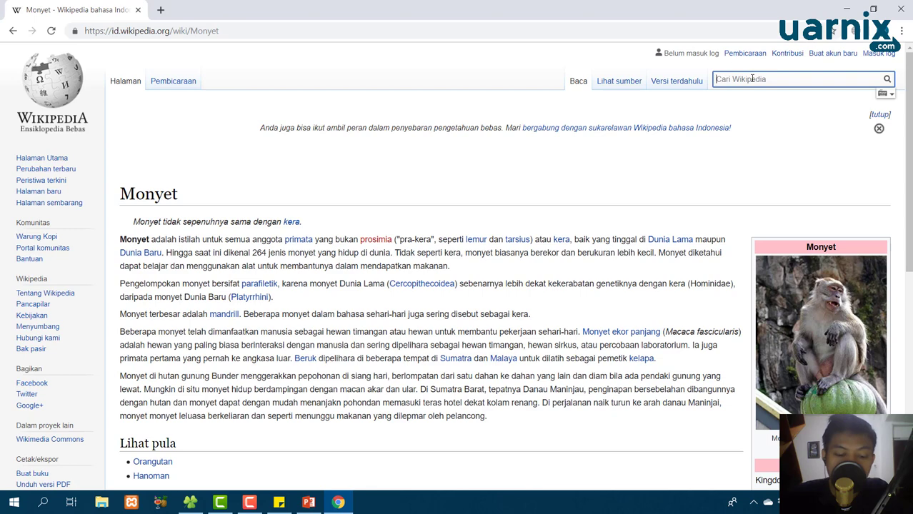
text(ba)
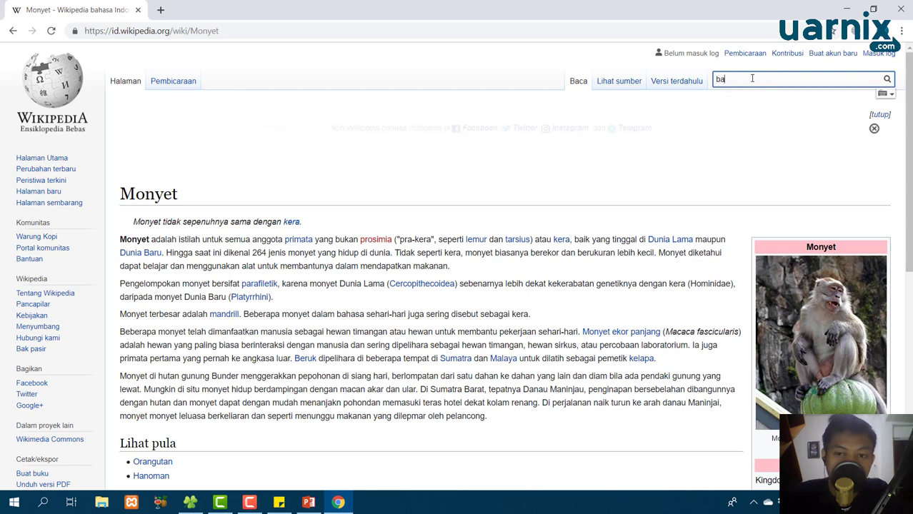
text(bi)
key(Return)
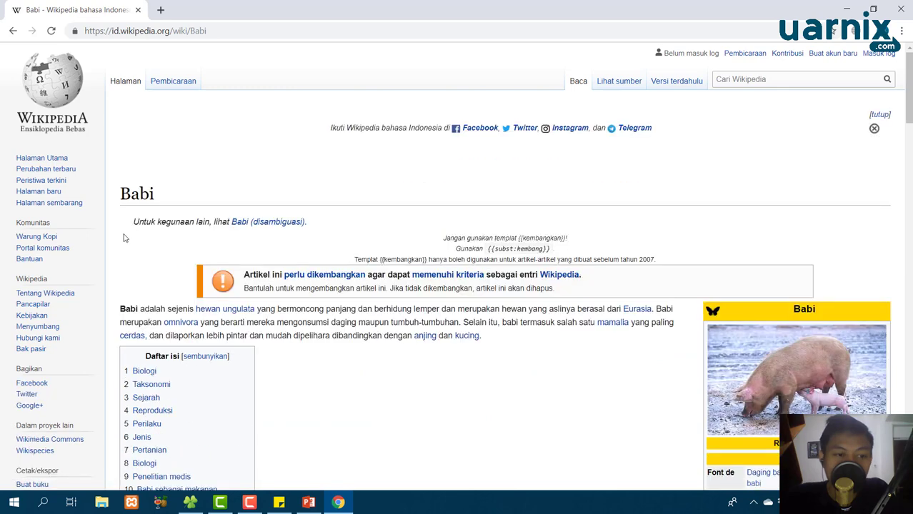
drag(130, 308, 470, 321)
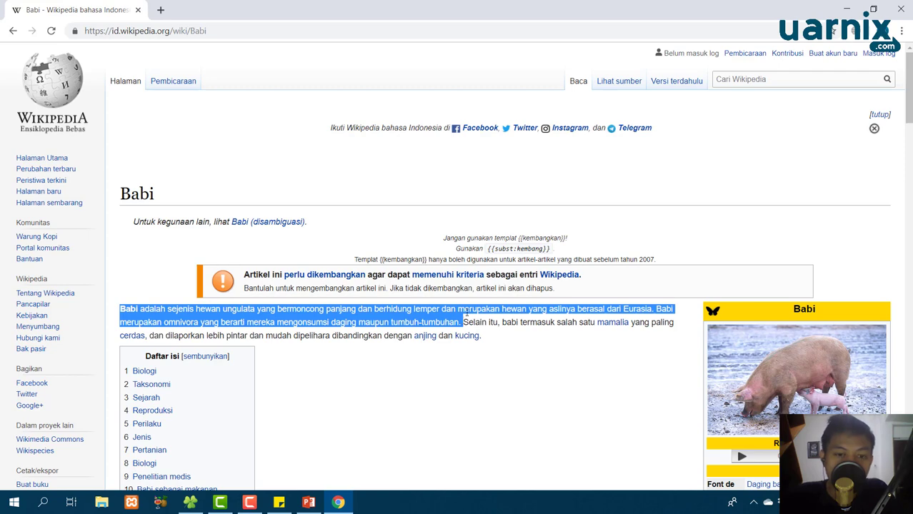
- Paste the Babi paragraph over the monkey text on slide 10
click(309, 502)
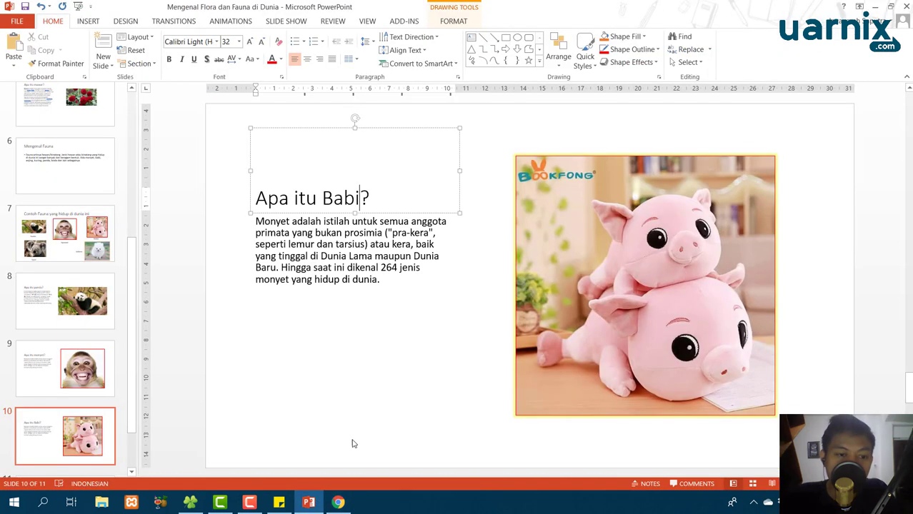
click(402, 285)
drag(402, 285, 254, 217)
right_click(315, 241)
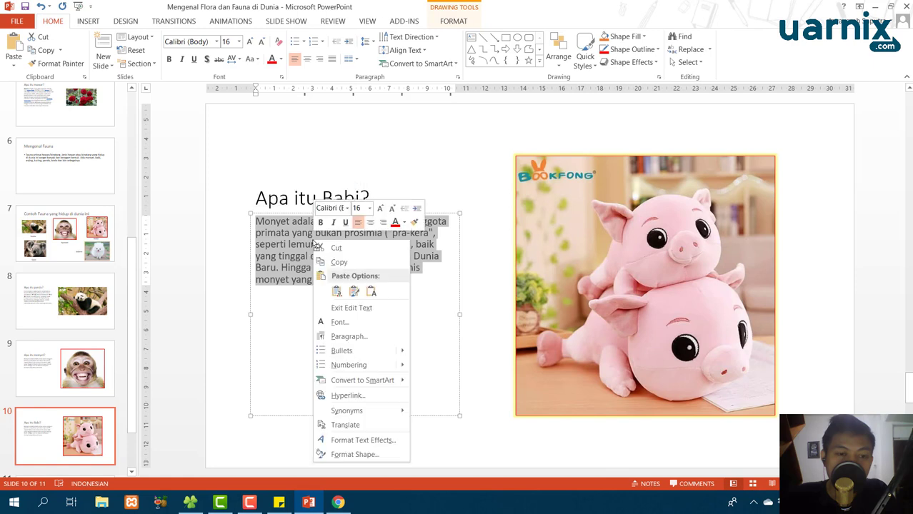
click(371, 292)
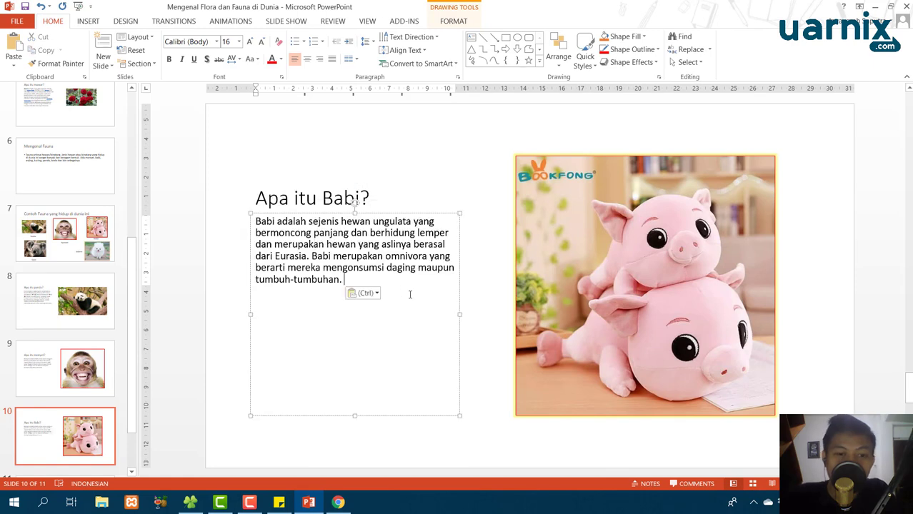
- Duplicate the pig slide as slide 11 and copy the koala photo from the examples slide
drag(86, 435, 91, 424)
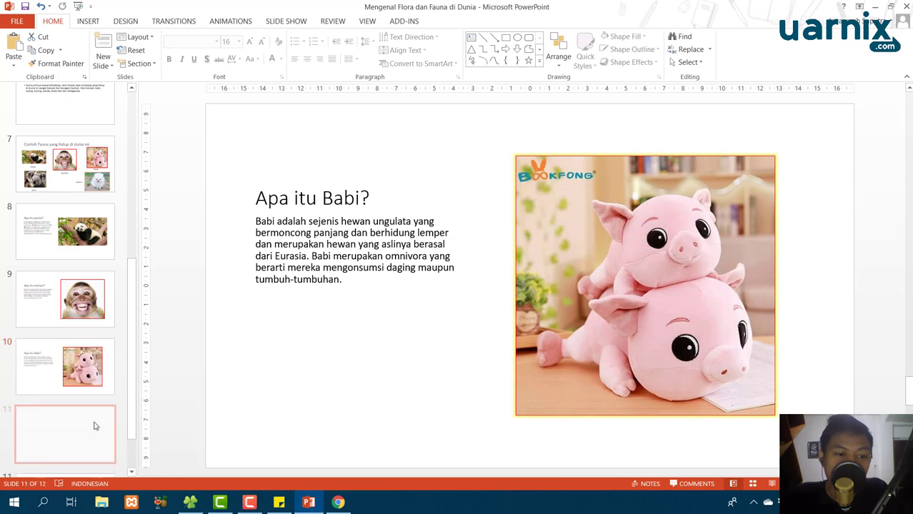
click(64, 164)
click(399, 366)
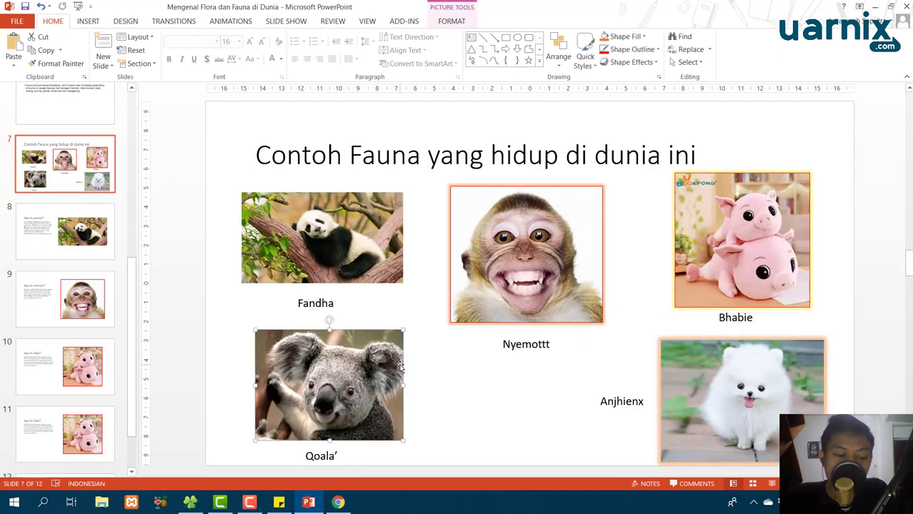
click(113, 427)
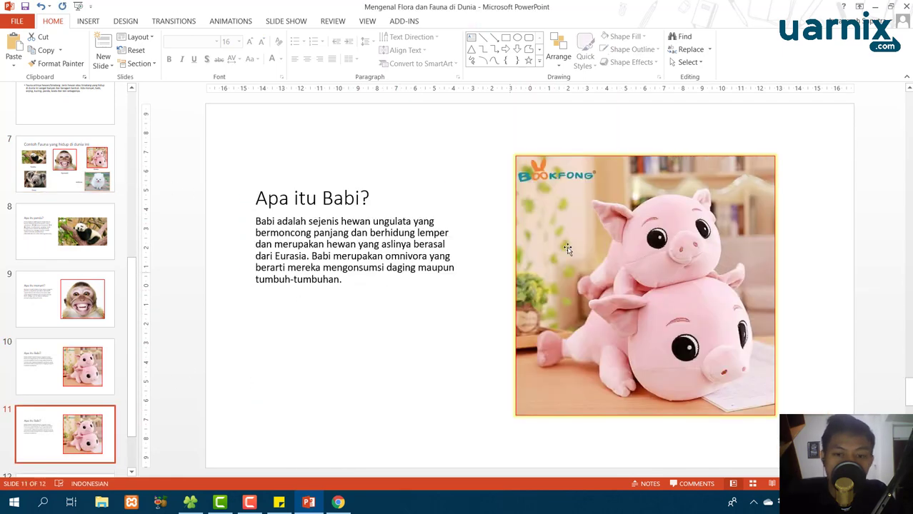
- Replace the pig photo on slide 11 with the koala photo
click(623, 241)
key(Delete)
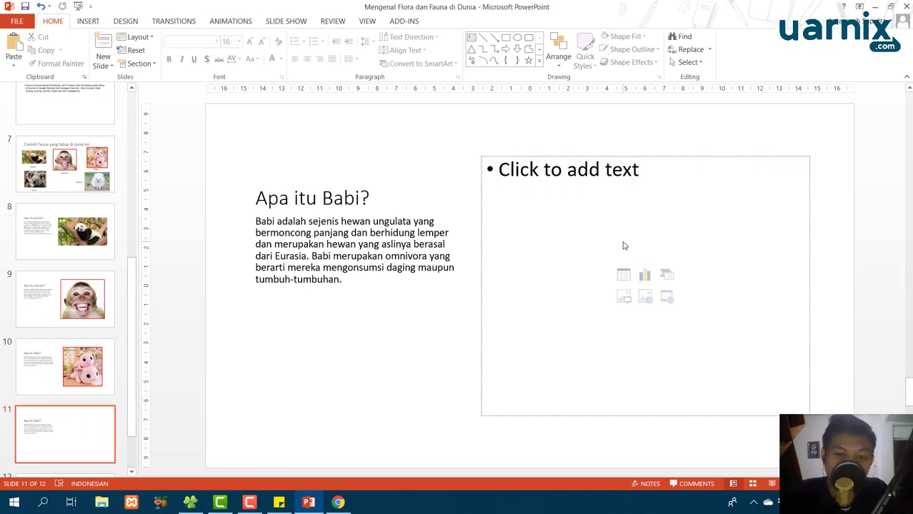
click(623, 241)
key(ctrl+v)
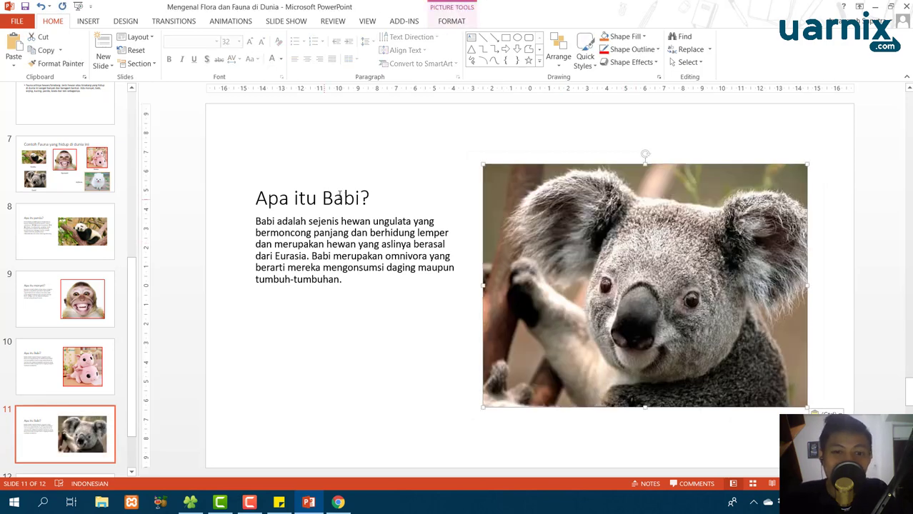
- Change the slide 11 title to 'Apa itu Koala?'
double_click(341, 199)
text(ao)
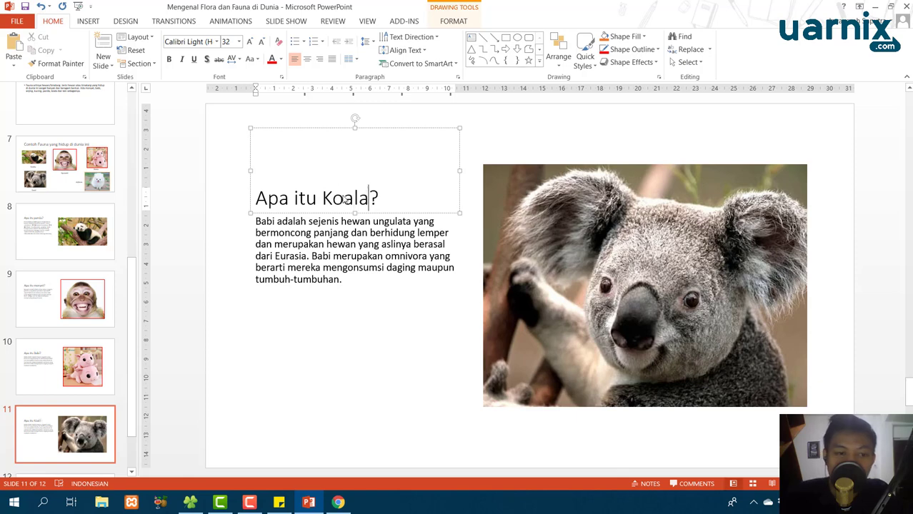
click(368, 267)
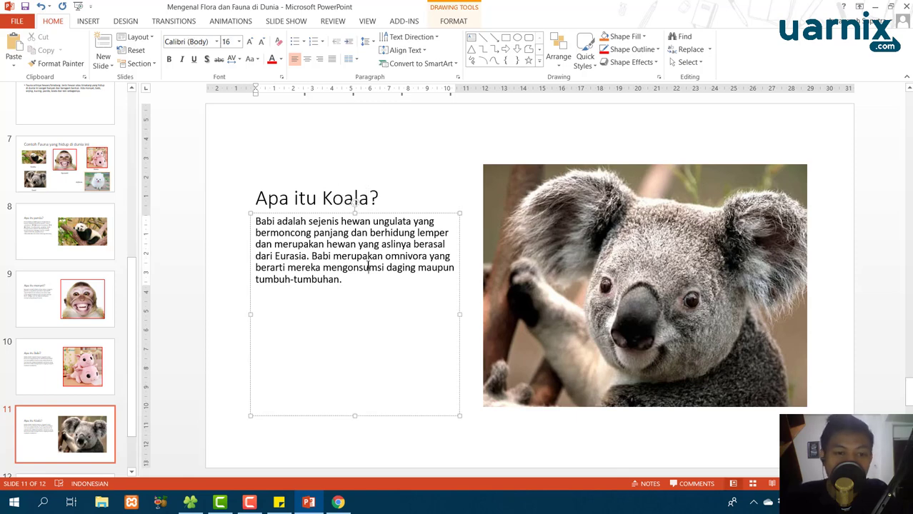
click(338, 502)
- Open the Wikipedia Koala article and select and copy its opening paragraph
click(773, 79)
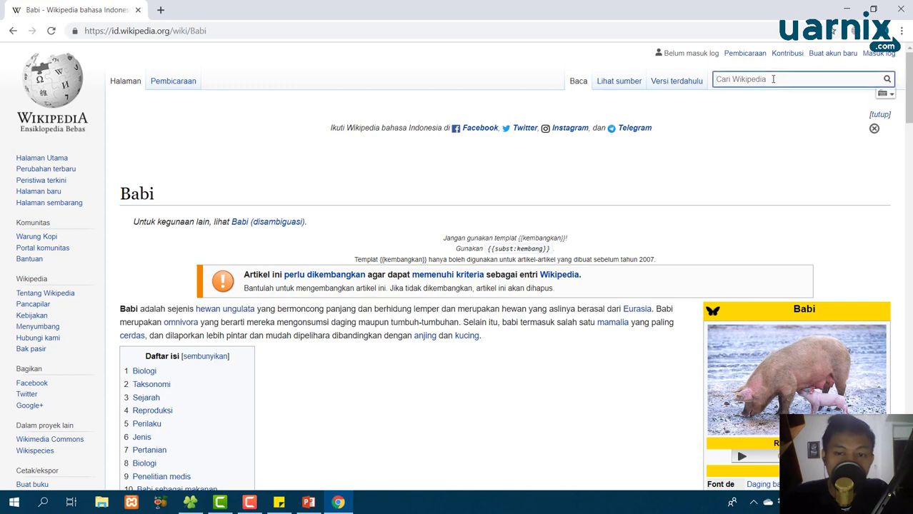
text(koala)
key(Return)
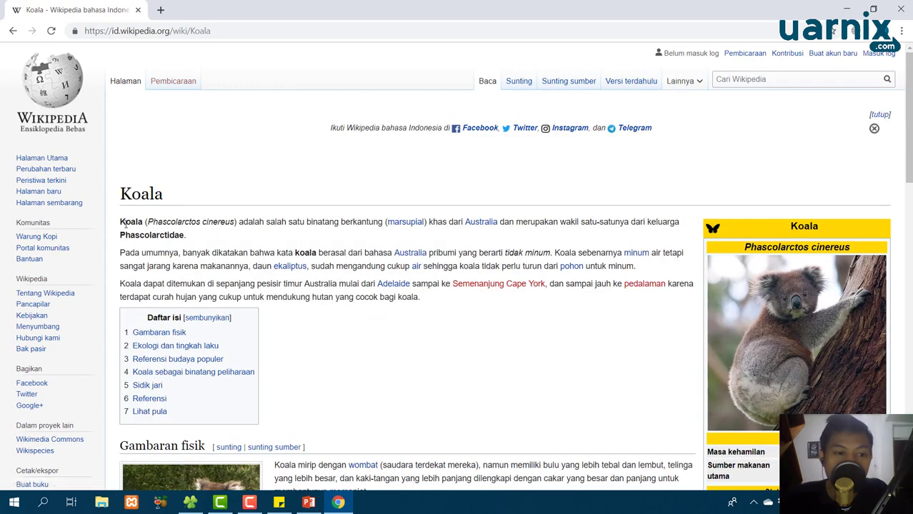
drag(121, 221, 187, 241)
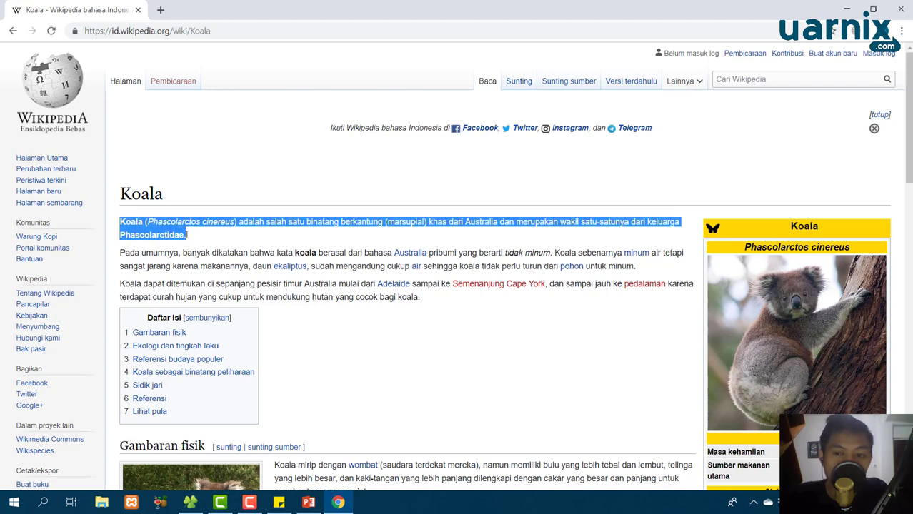
- Paste the Koala paragraph over the pig text on slide 11
click(308, 503)
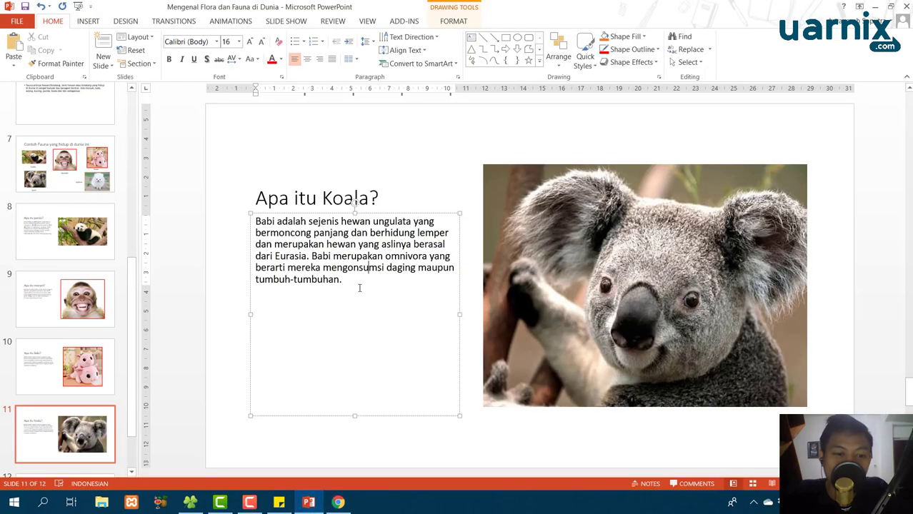
triple_click(366, 280)
right_click(311, 234)
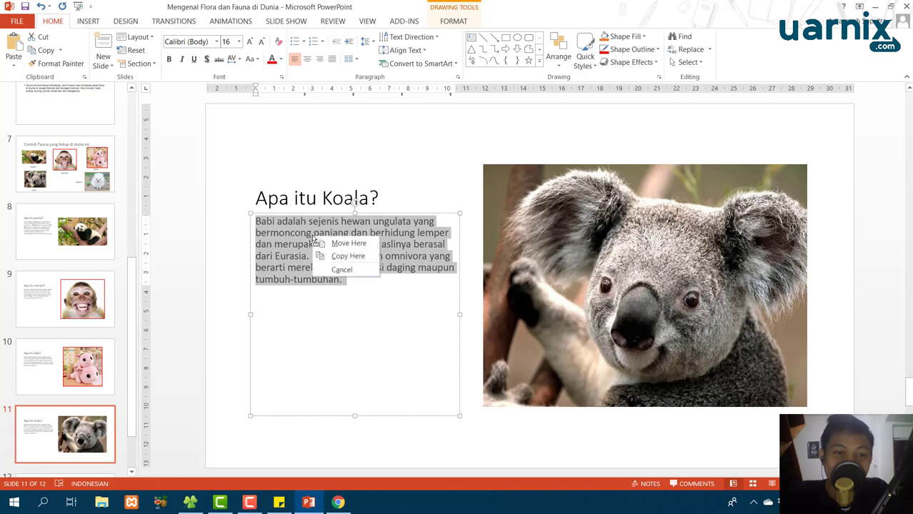
key(Escape)
right_click(311, 235)
click(364, 281)
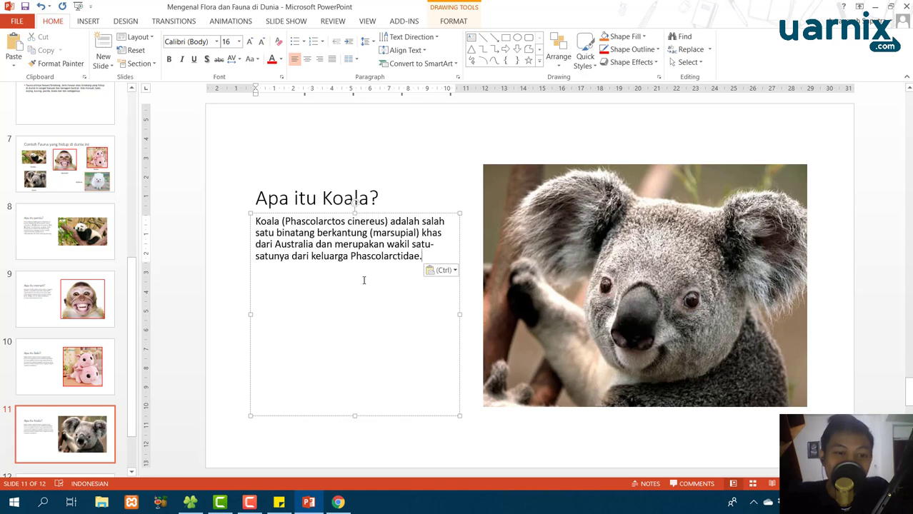
click(68, 168)
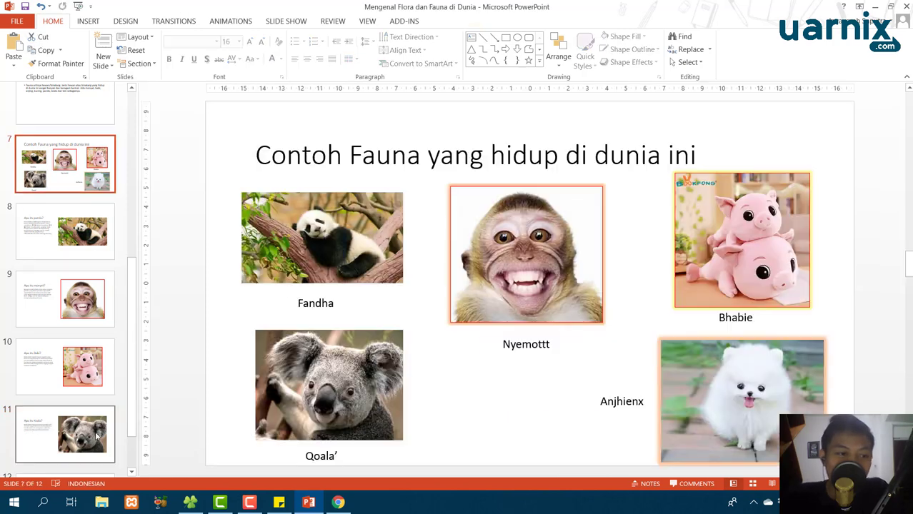
- Duplicate the koala slide and replace its photo with the white dog photo from the fauna overview slide
click(93, 437)
key(ctrl+d)
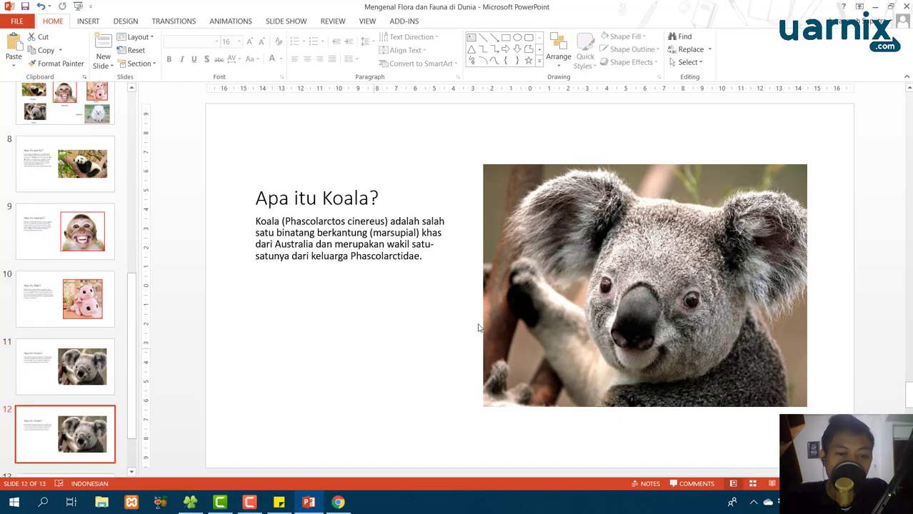
click(497, 323)
key(Delete)
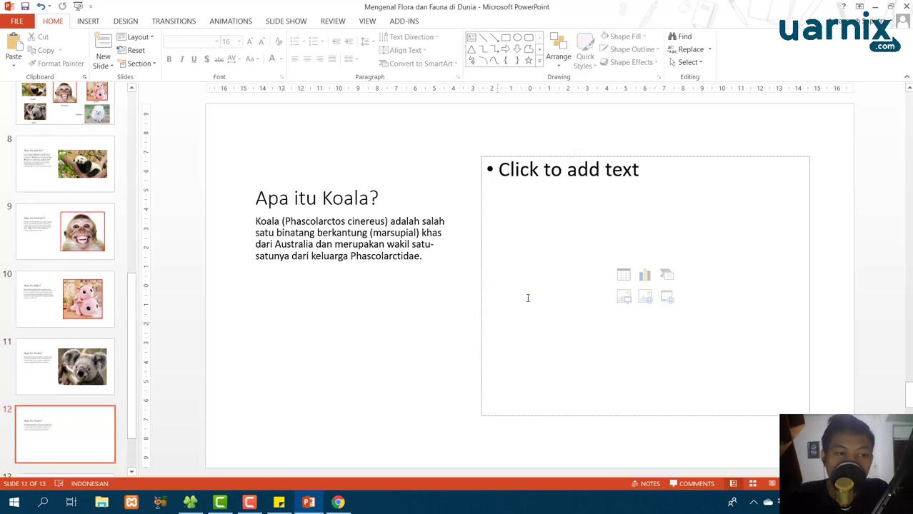
click(91, 103)
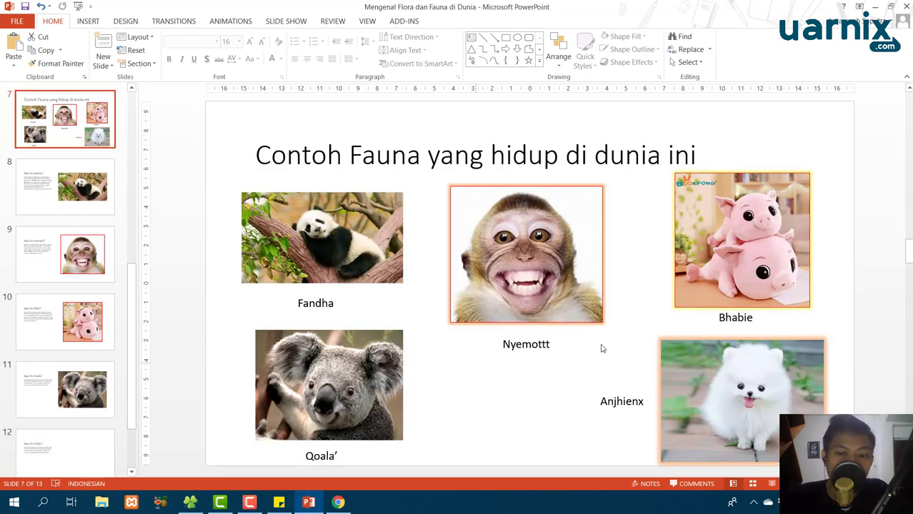
click(672, 381)
click(84, 432)
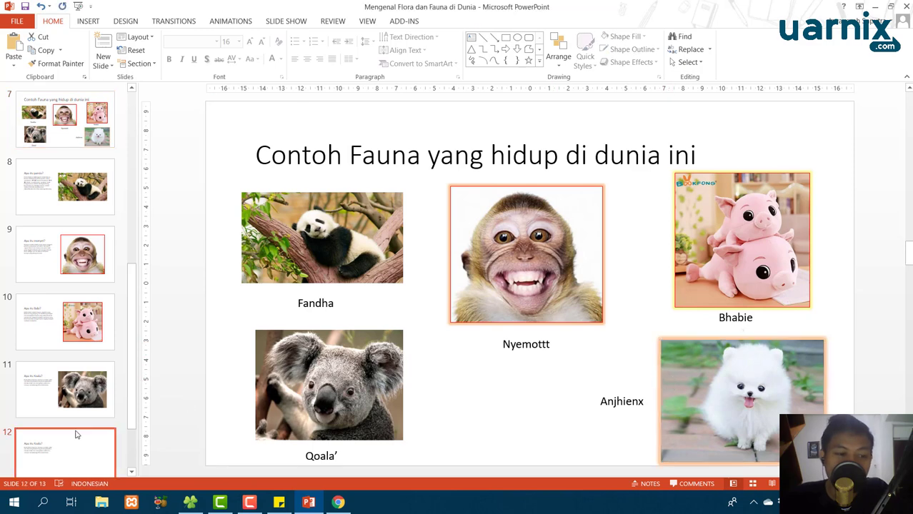
click(606, 227)
key(ctrl+v)
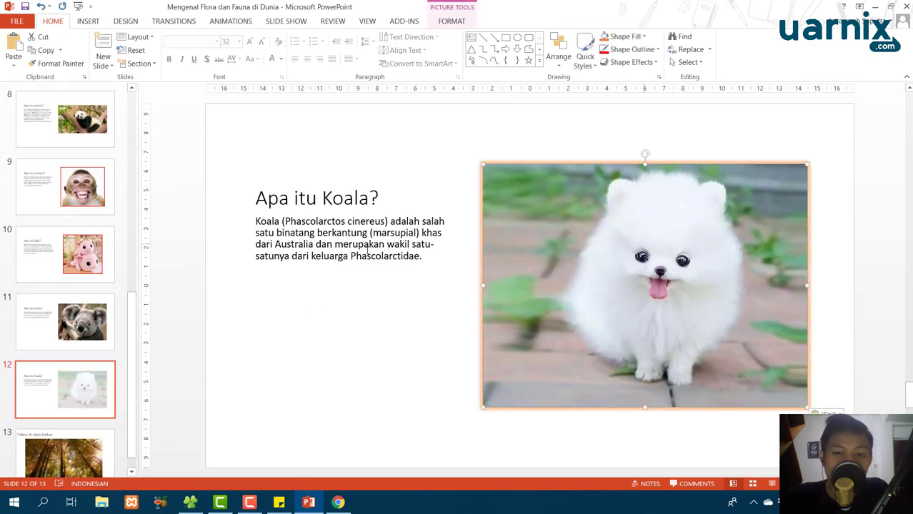
- Change the slide 12 title to 'Apa itu Anjing?'
click(350, 235)
double_click(345, 198)
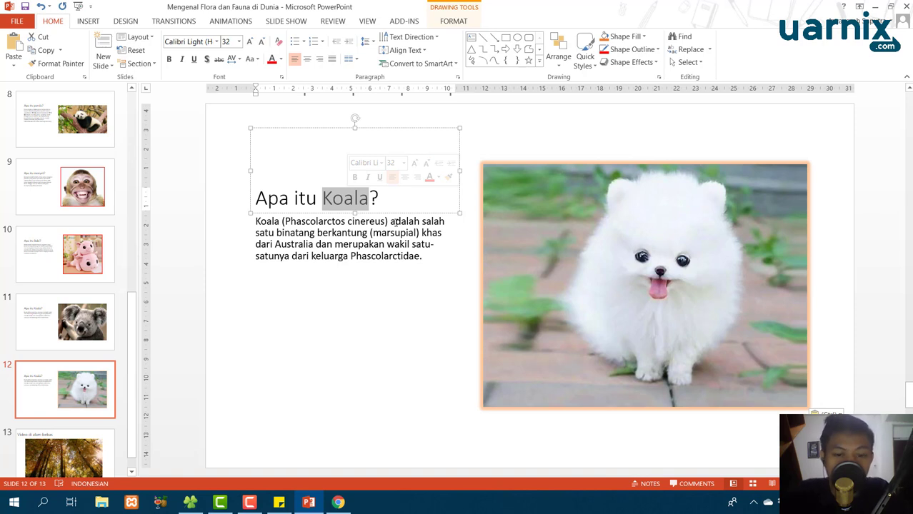
text(Anjing)
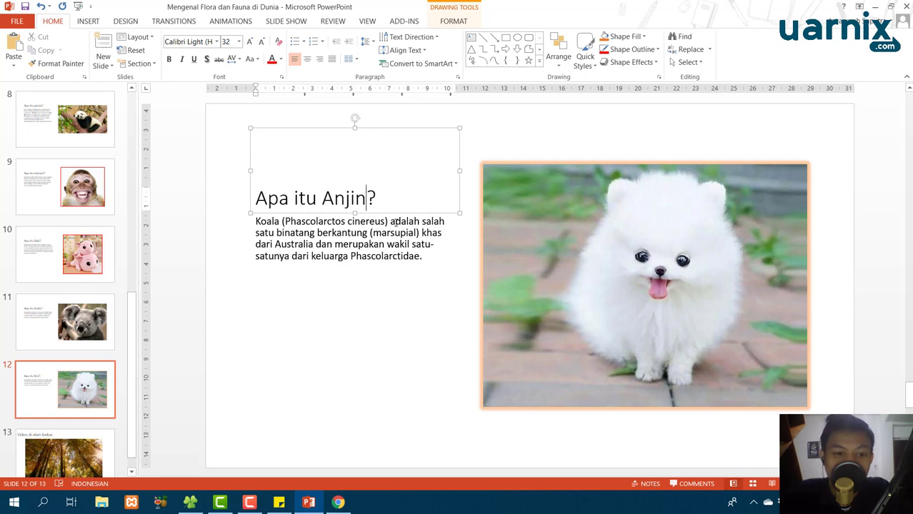
click(340, 502)
- Open the Wikipedia Anjing article and select and copy its first paragraph
click(765, 80)
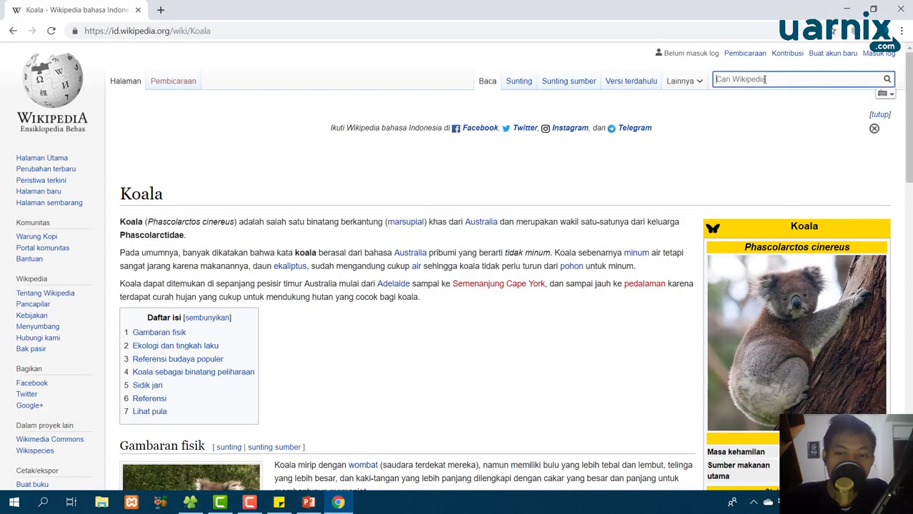
text(anjing)
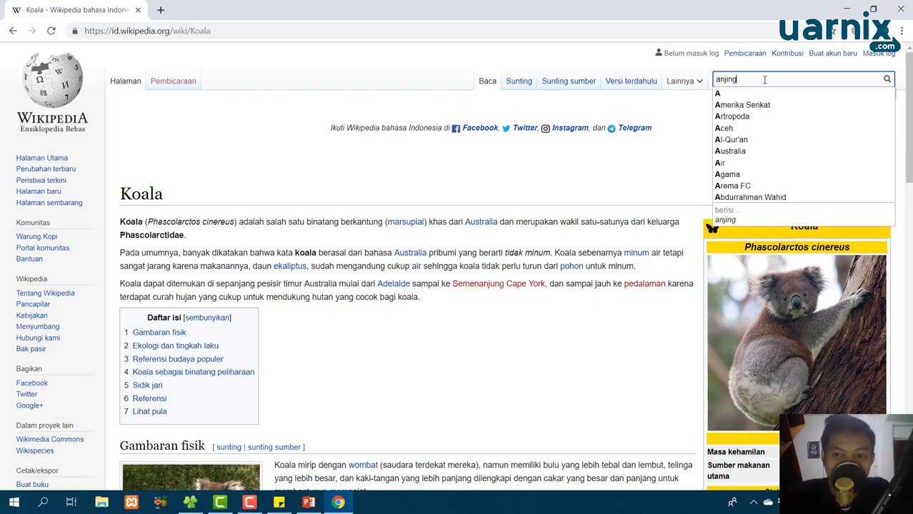
key(Return)
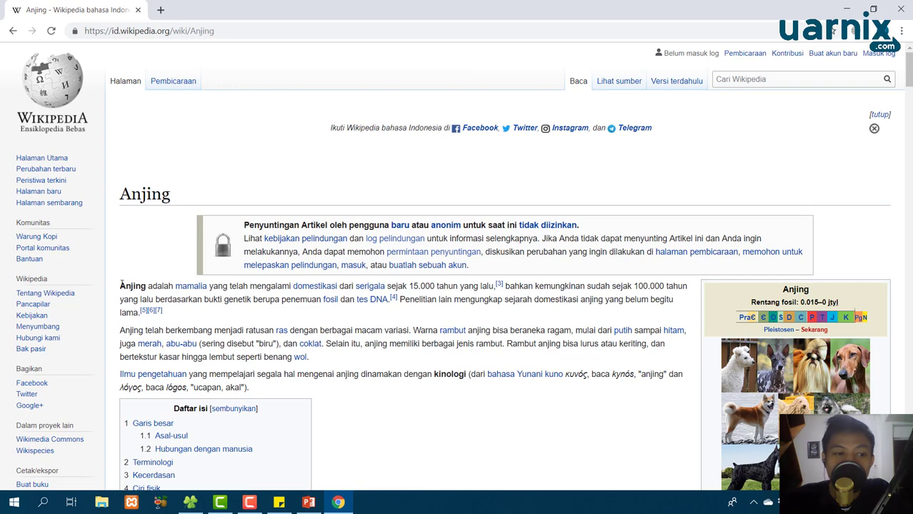
drag(140, 298, 391, 299)
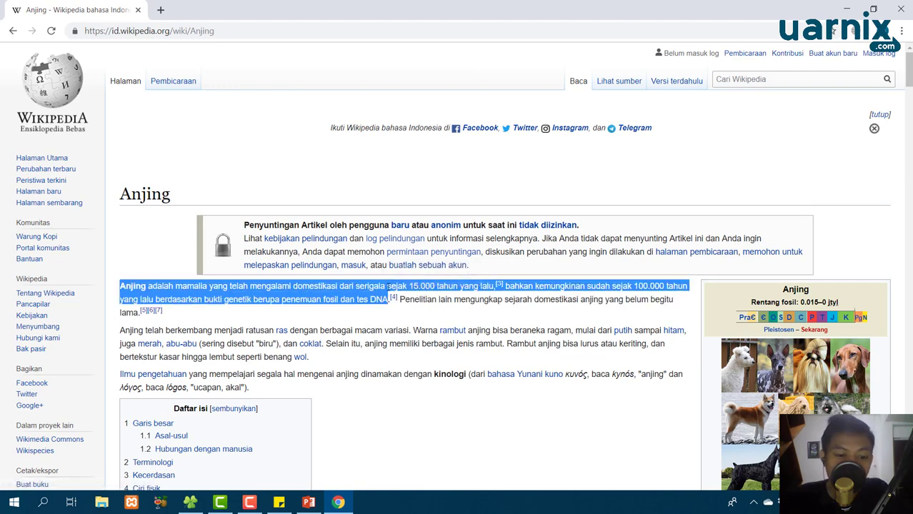
- Paste the Anjing paragraph over the koala text on slide 12
click(307, 503)
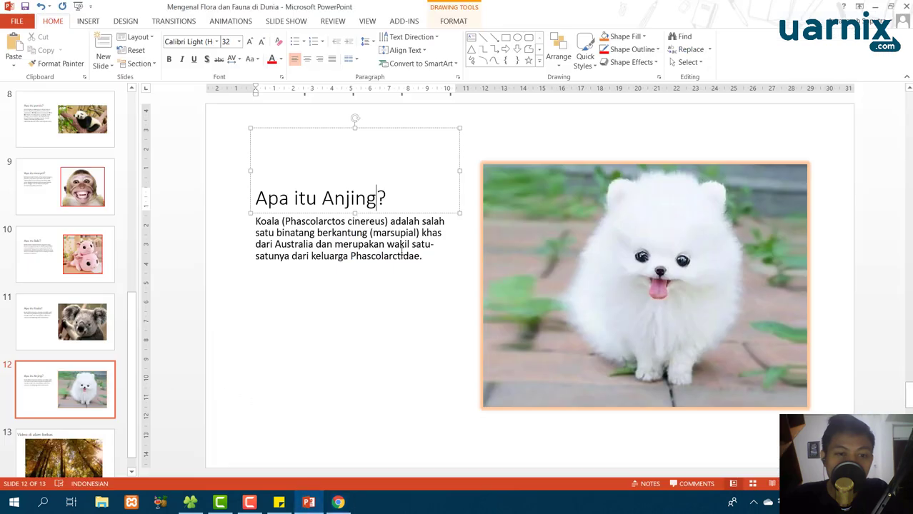
click(425, 255)
drag(425, 256, 283, 222)
right_click(342, 253)
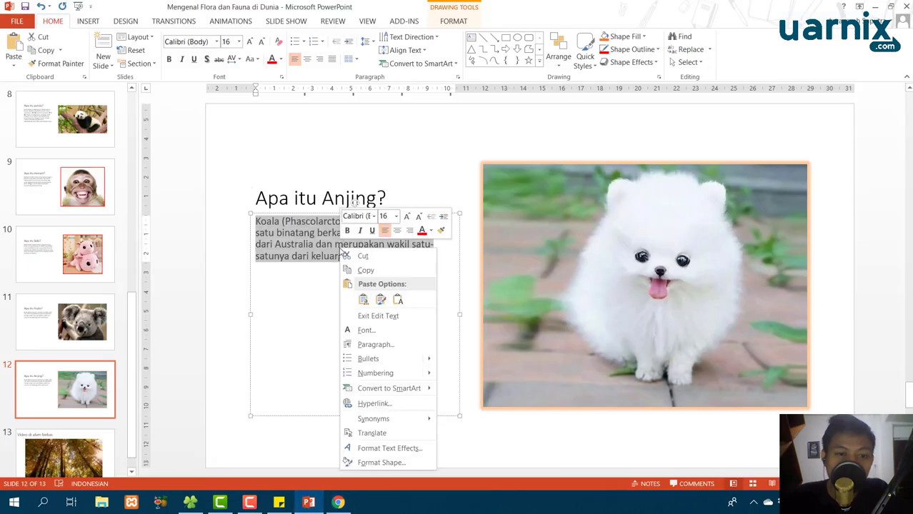
click(396, 299)
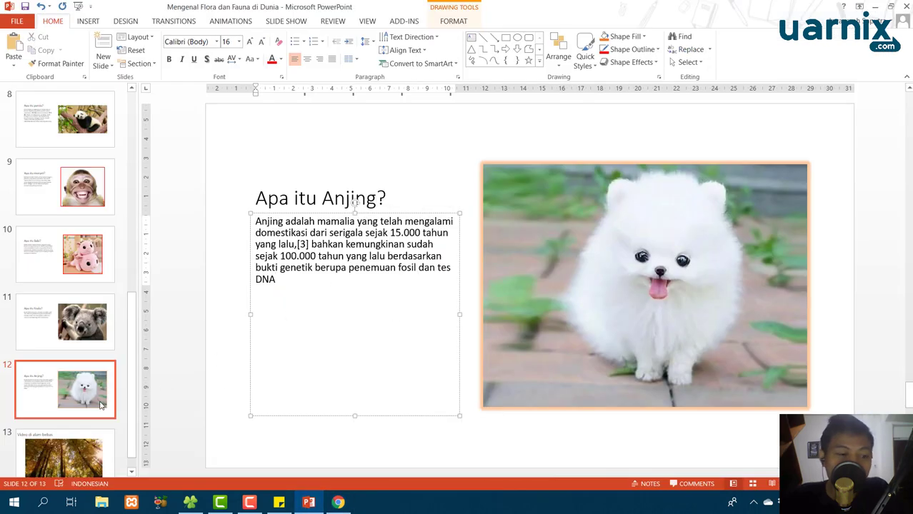
click(125, 395)
scroll(100, 250, up, 3)
- Compare the fauna overview slide against the dog slide, switching between them twice
scroll(84, 185, up, 1)
click(79, 168)
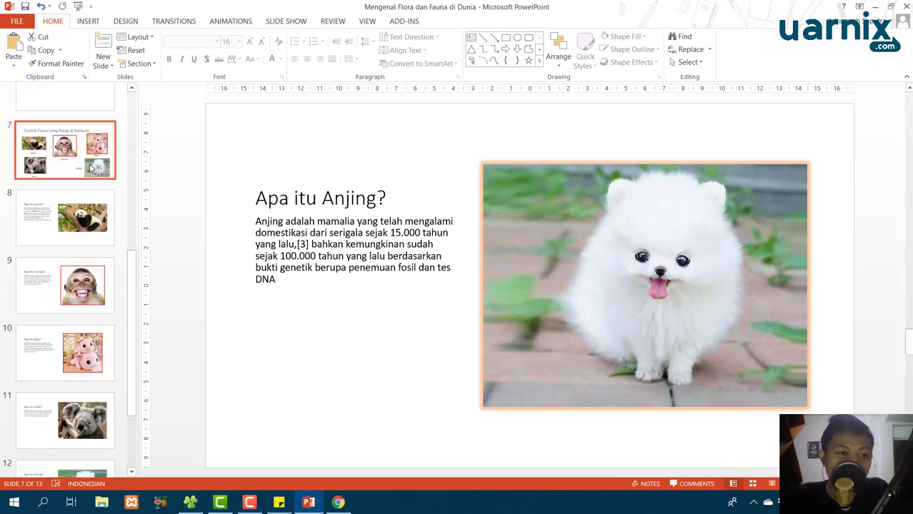
scroll(86, 214, down, 3)
click(64, 389)
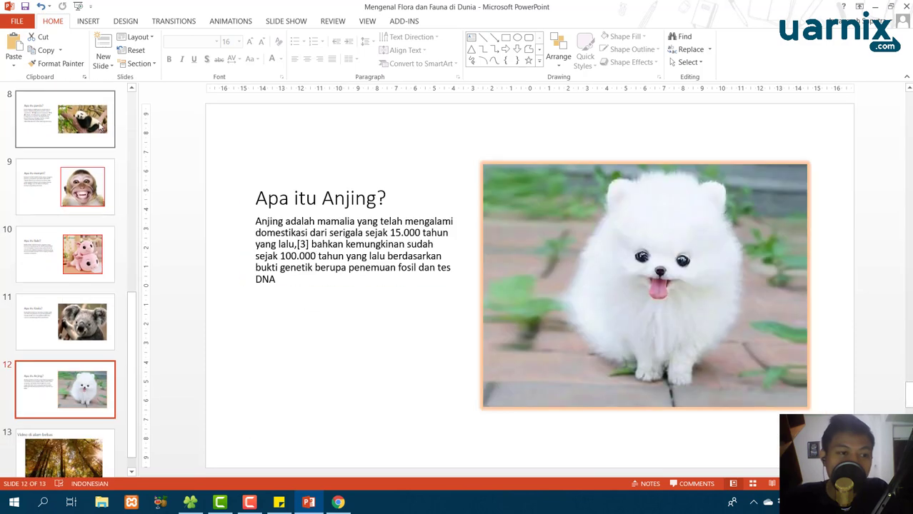
scroll(100, 343, up, 2)
scroll(100, 327, up, 1)
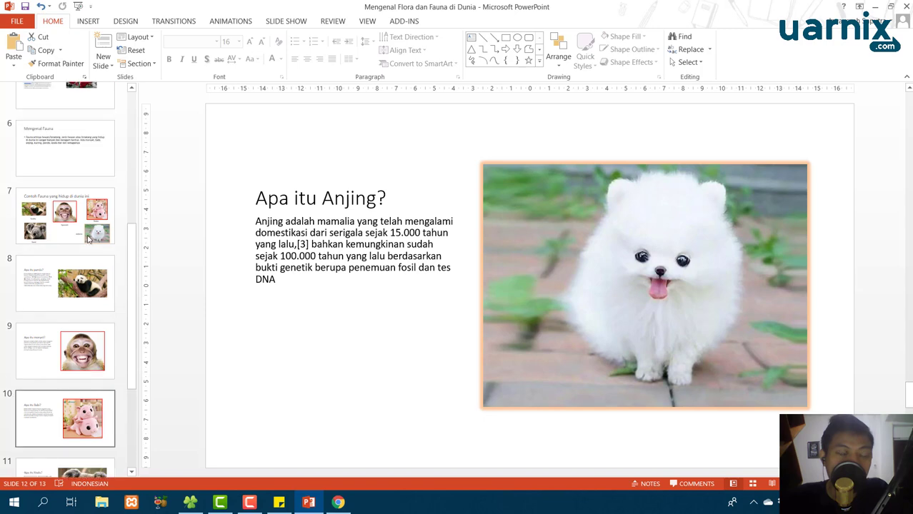
click(78, 214)
scroll(87, 281, down, 2)
scroll(88, 281, down, 1)
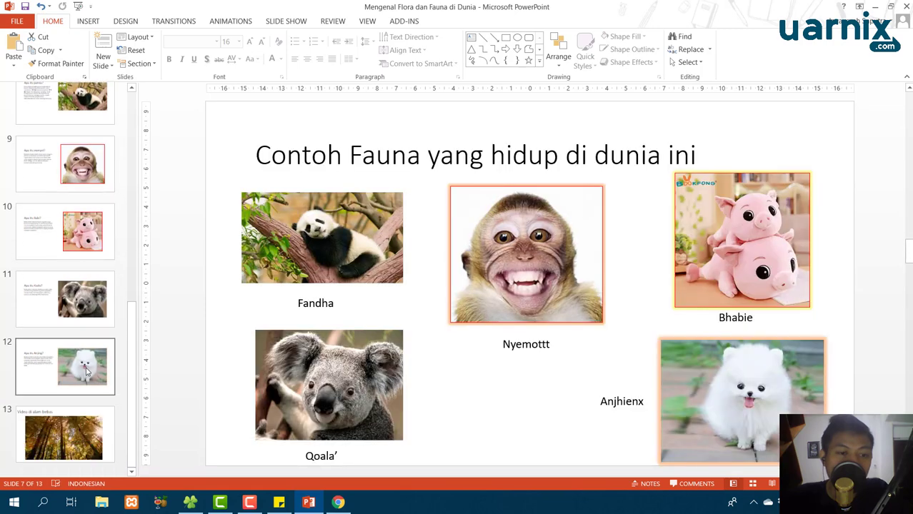
click(80, 364)
- Review the Mengenal Flora, rose and tulip slides
scroll(101, 172, up, 5)
scroll(107, 186, up, 1)
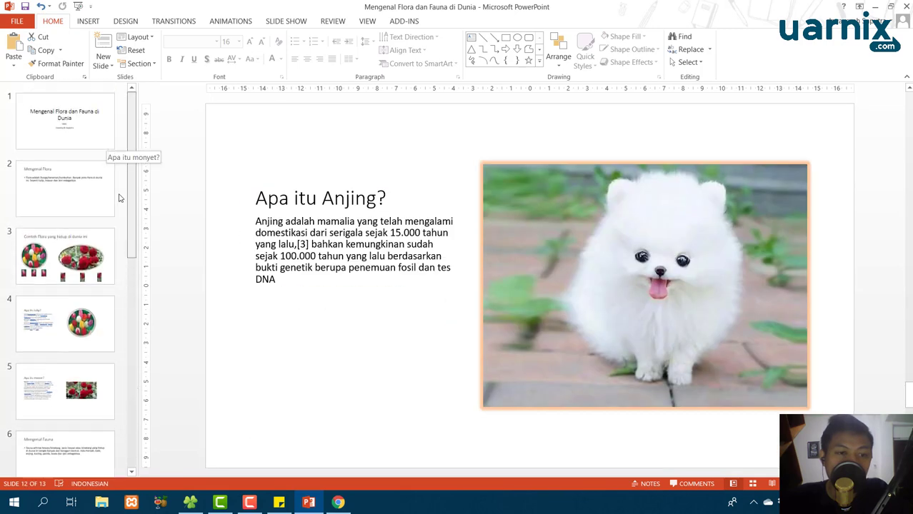
scroll(71, 250, down, 2)
scroll(64, 179, up, 1)
click(64, 121)
click(67, 330)
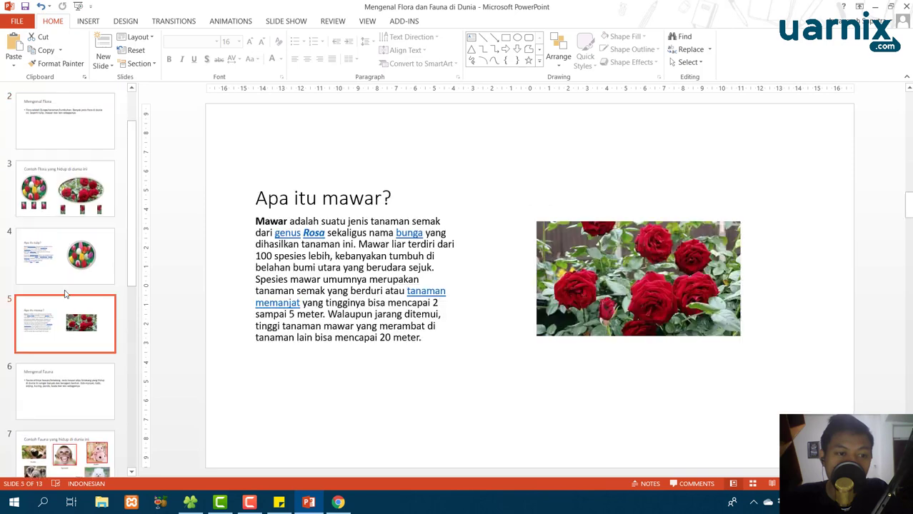
click(69, 278)
- Review the panda, monkey, dog, koala and pig slides, ending on the 'Mengenal Flora dan Fauna di Dunia' title slide
scroll(132, 295, down, 2)
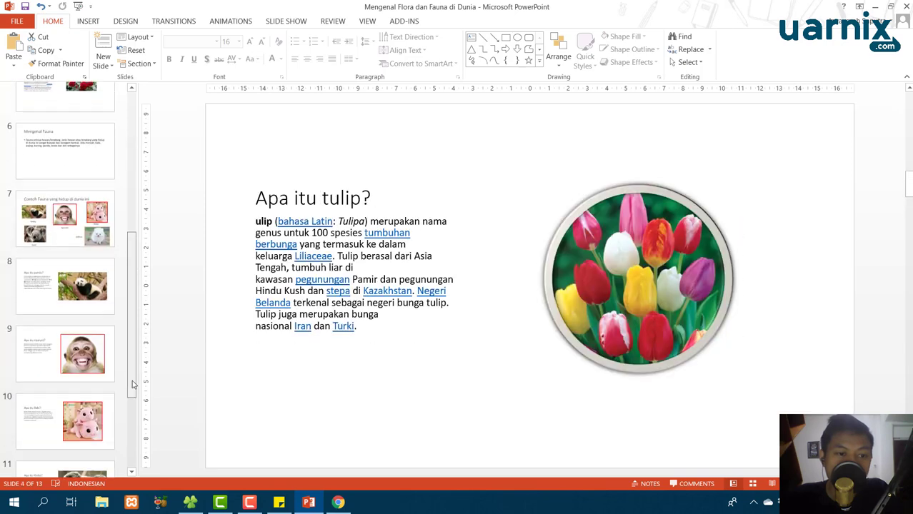
scroll(130, 300, down, 2)
click(127, 250)
click(126, 309)
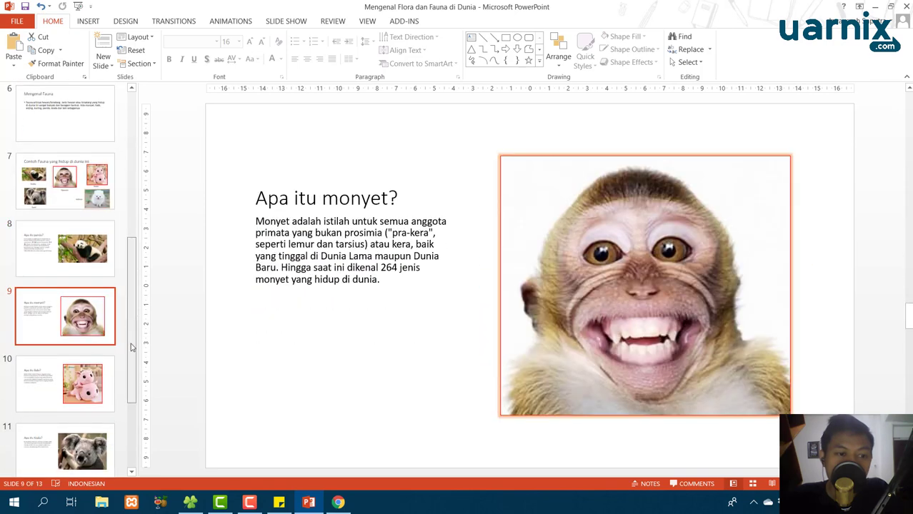
scroll(129, 336, down, 2)
click(78, 366)
click(98, 300)
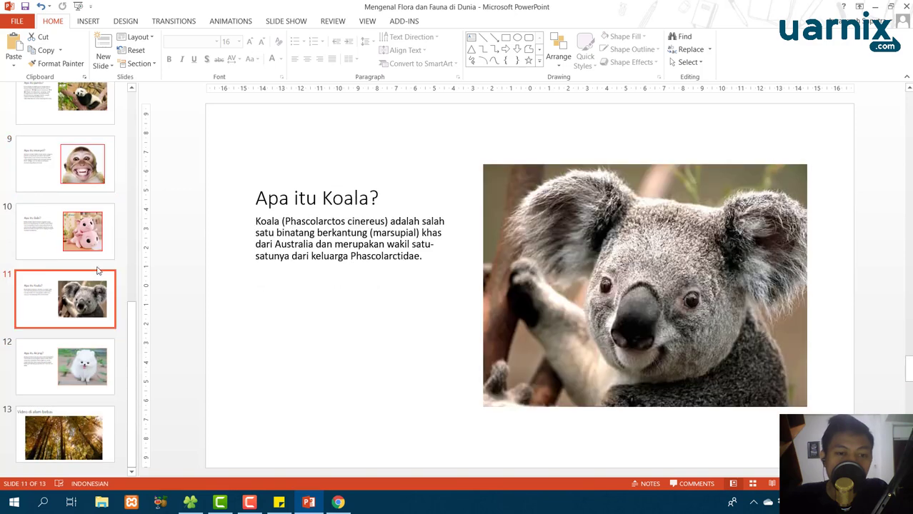
click(100, 255)
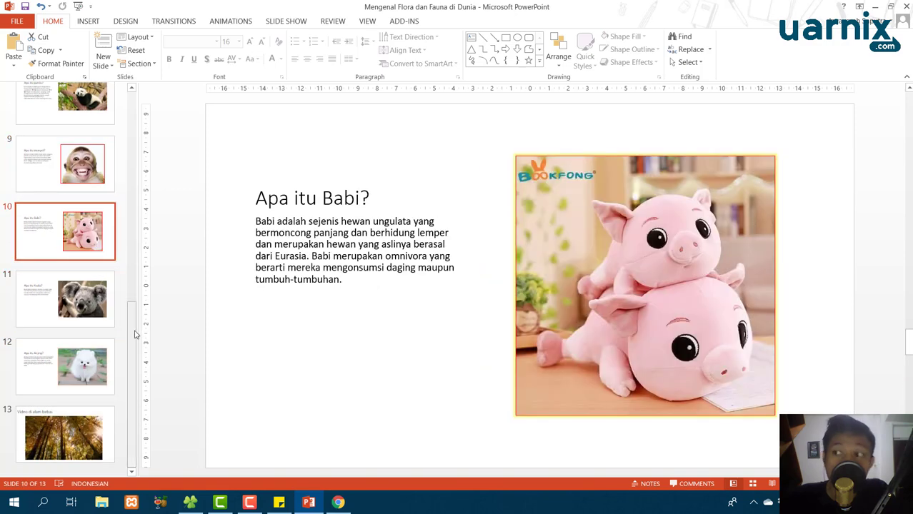
drag(132, 327, 133, 107)
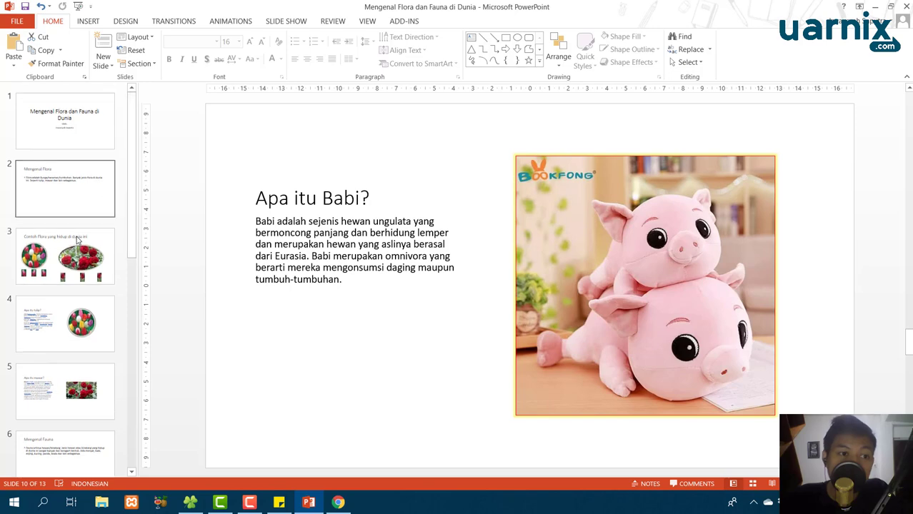
click(79, 200)
click(71, 123)
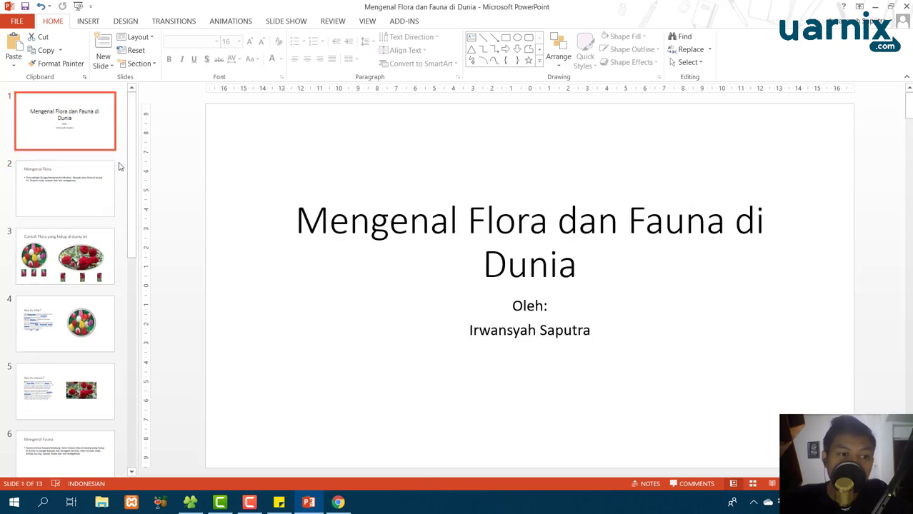
scroll(129, 179, down, 2)
scroll(129, 179, down, 3)
scroll(72, 271, up, 5)
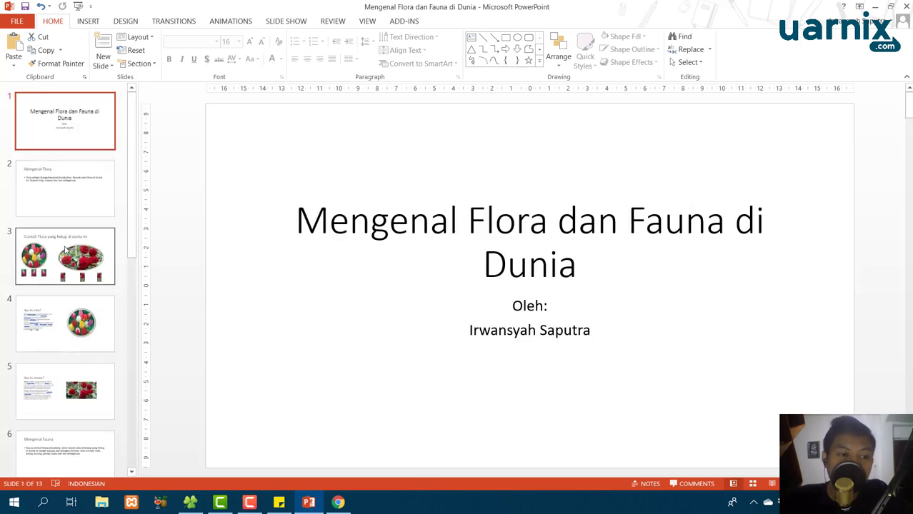
click(65, 255)
click(77, 188)
click(98, 122)
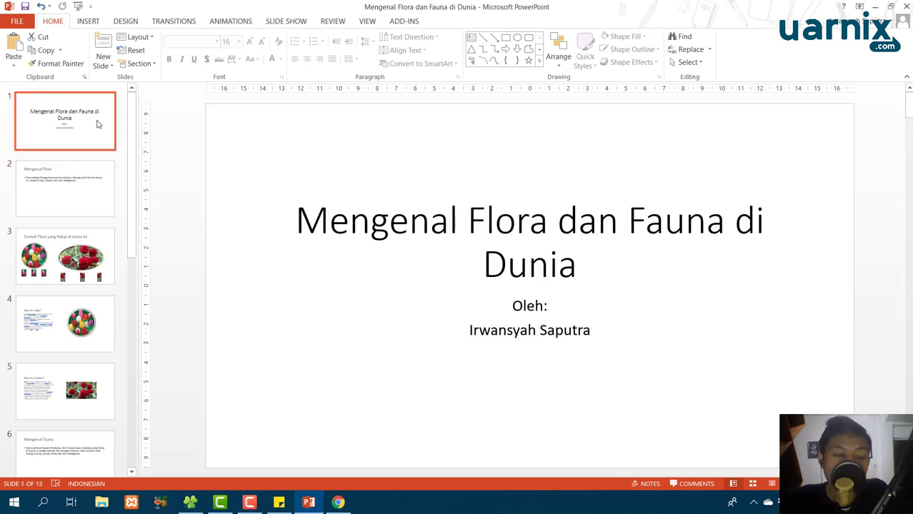